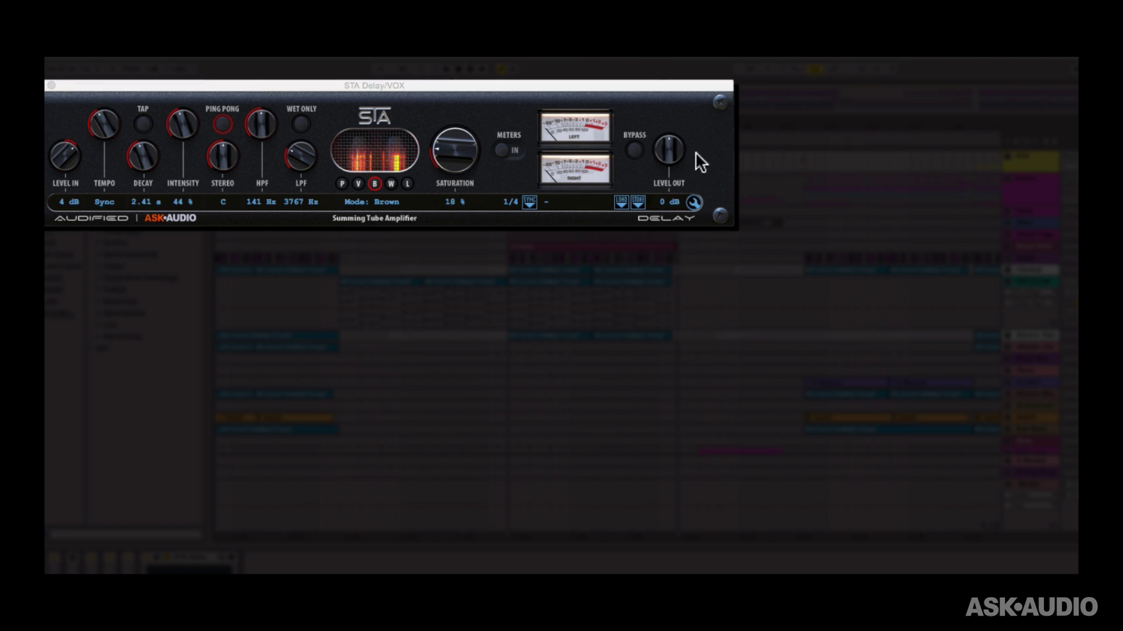
Compare the delay bypassed and active, then raise the input level slightly
left_click(458, 93)
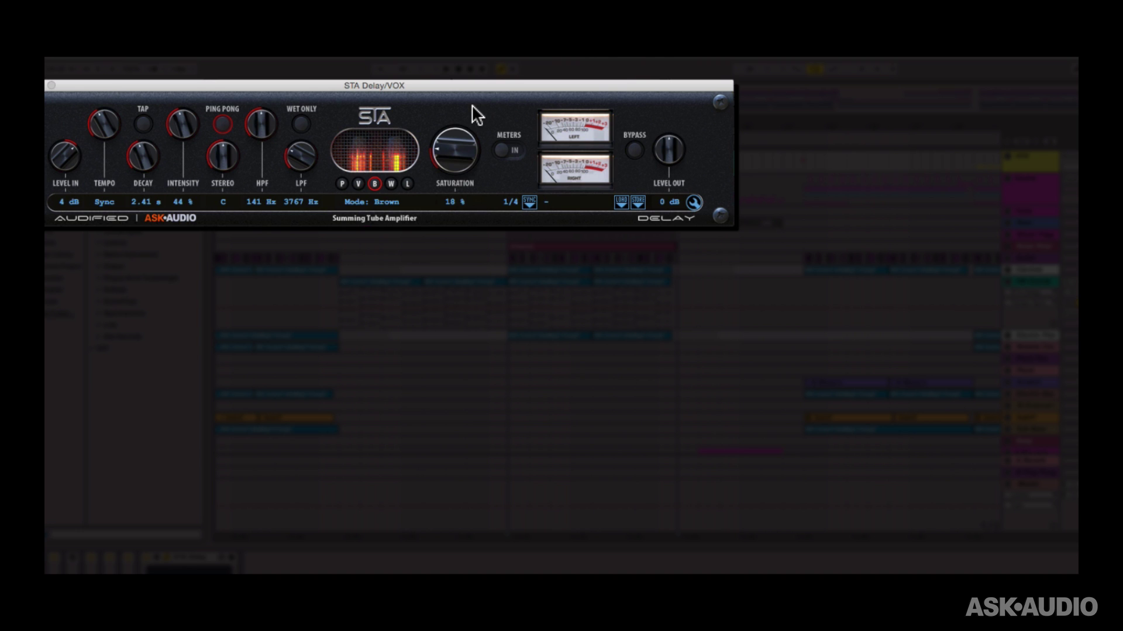
left_click(636, 149)
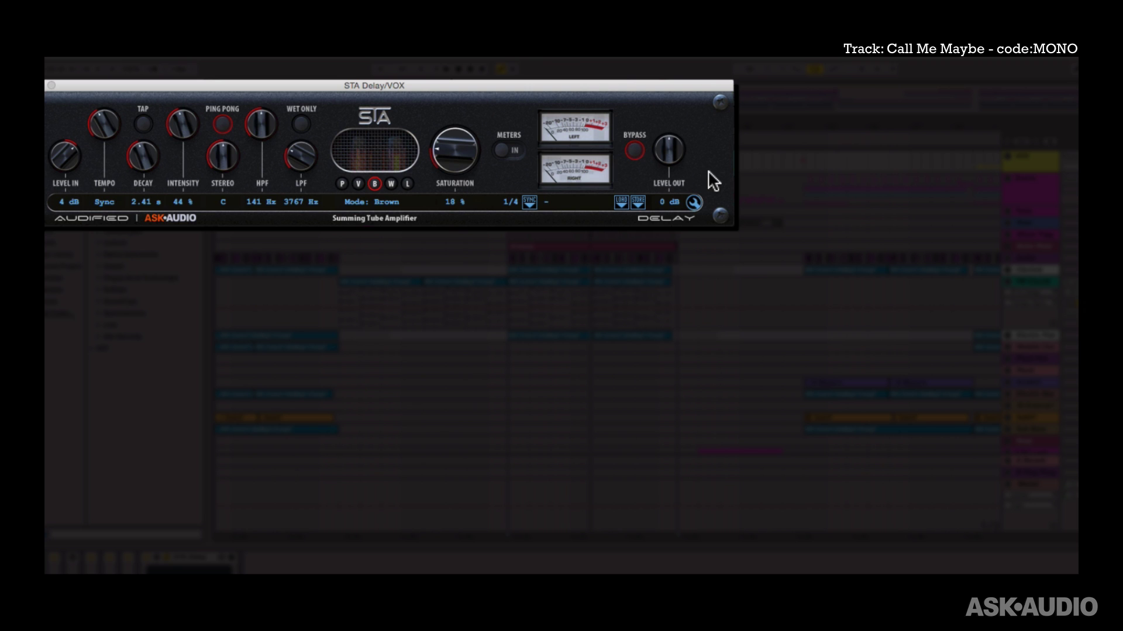
left_click(633, 151)
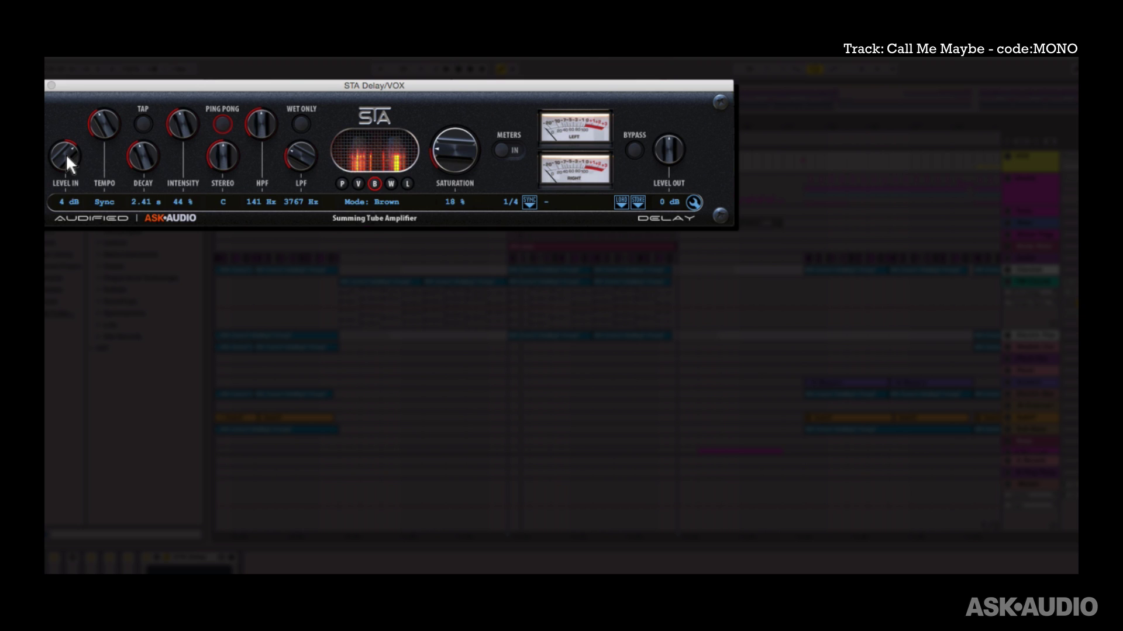
left_click_drag(66, 193, 76, 117)
left_click_drag(68, 168, 70, 163)
Try a 40 BPM tempo and 1/4 sync, ending with tempo sync Off
left_click(530, 202)
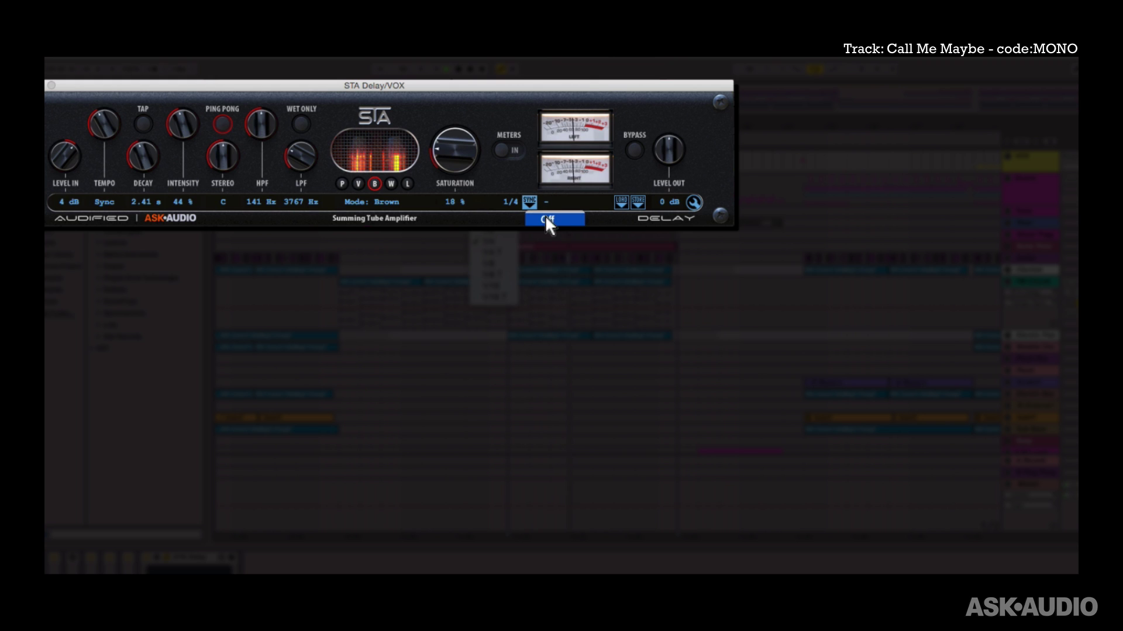
left_click(544, 215)
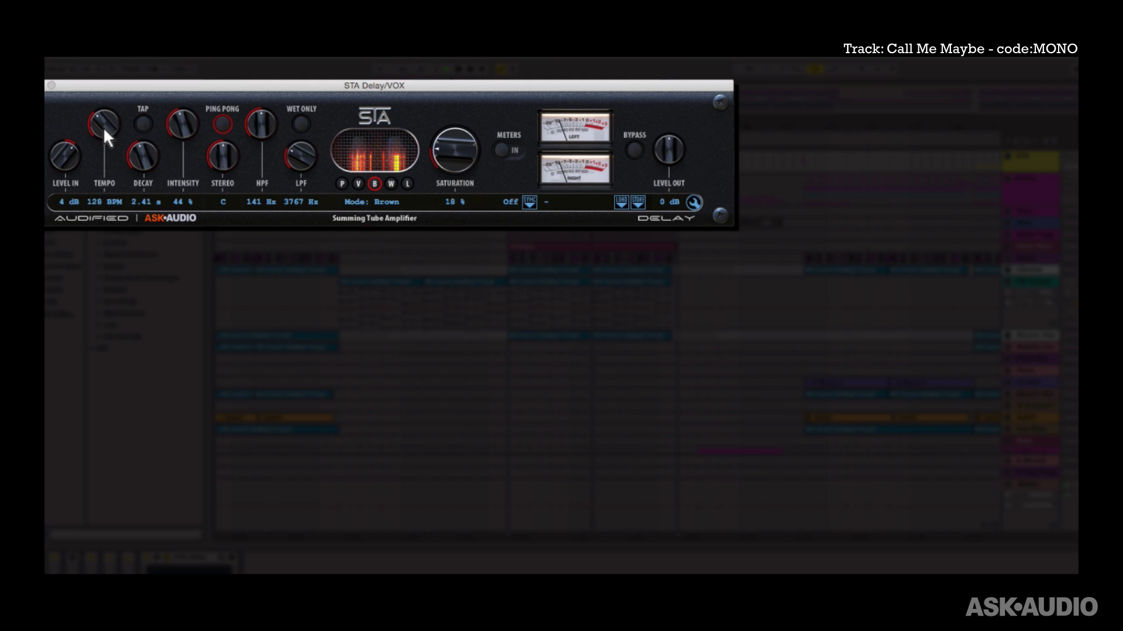
mouse_move(103, 127)
left_mouse_down()
mouse_move(103, 156)
mouse_move(106, 88)
mouse_move(106, 107)
left_mouse_up()
left_click(528, 200)
left_click(494, 237)
left_click(529, 203)
left_click(536, 219)
Tap in a tempo, then type 128 BPM directly into the tempo field
left_click(145, 124)
left_click(146, 124)
left_click(148, 124)
left_click(146, 123)
left_click_drag(104, 118, 105, 116)
double_click(97, 202)
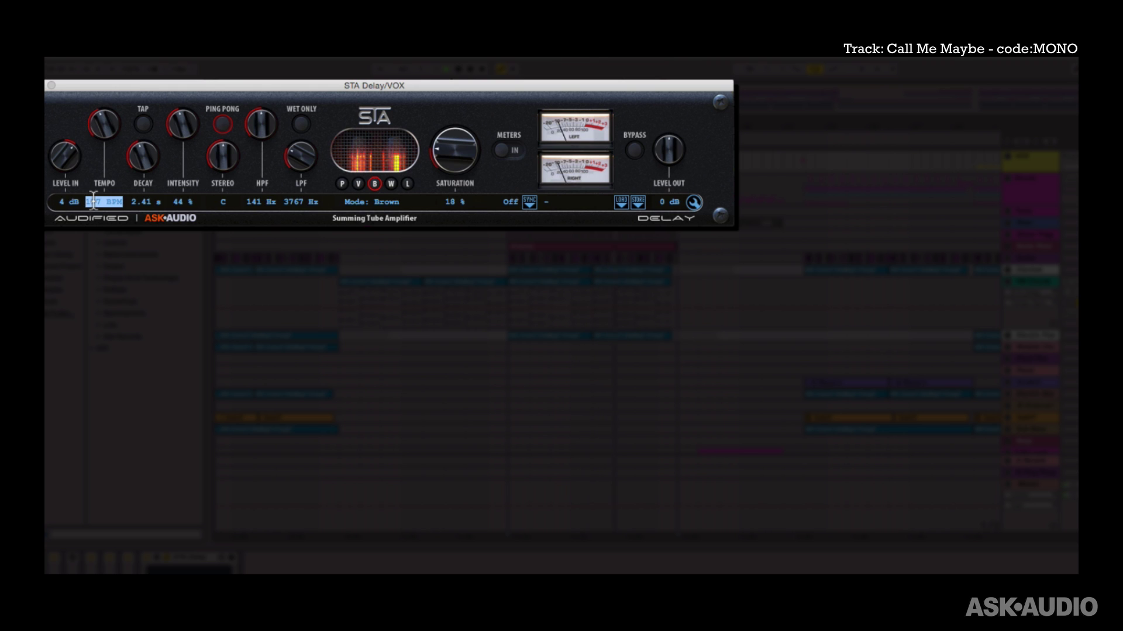
type("128")
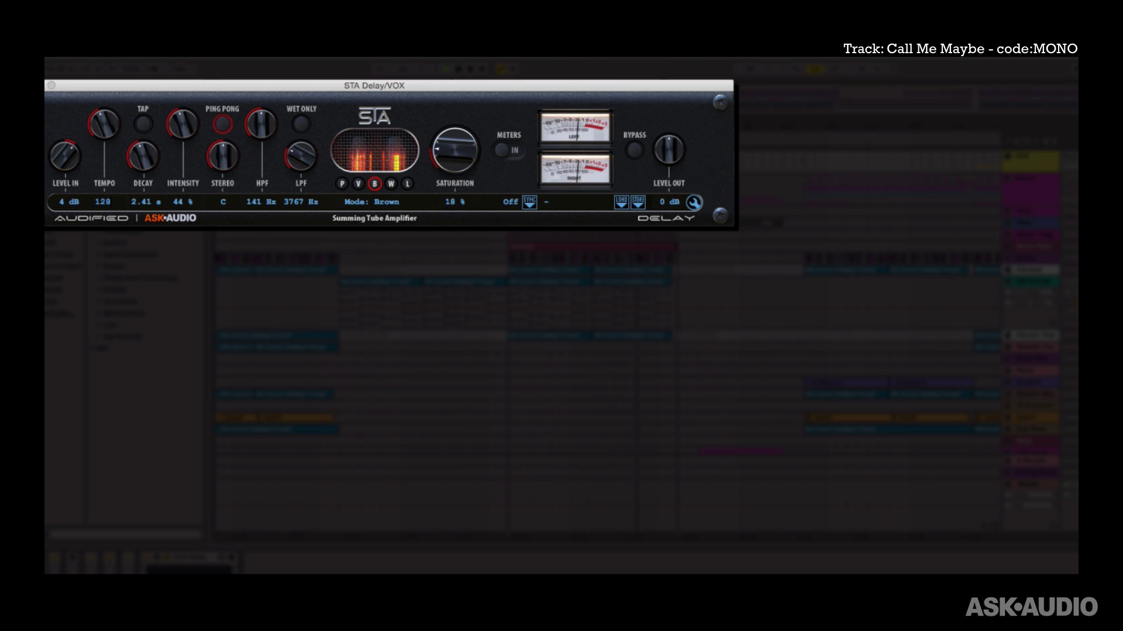
key("Return")
Sweep the decay and intensity knobs, leaving decay at 2.77 s and intensity at 24 %
left_click_drag(140, 154, 142, 199)
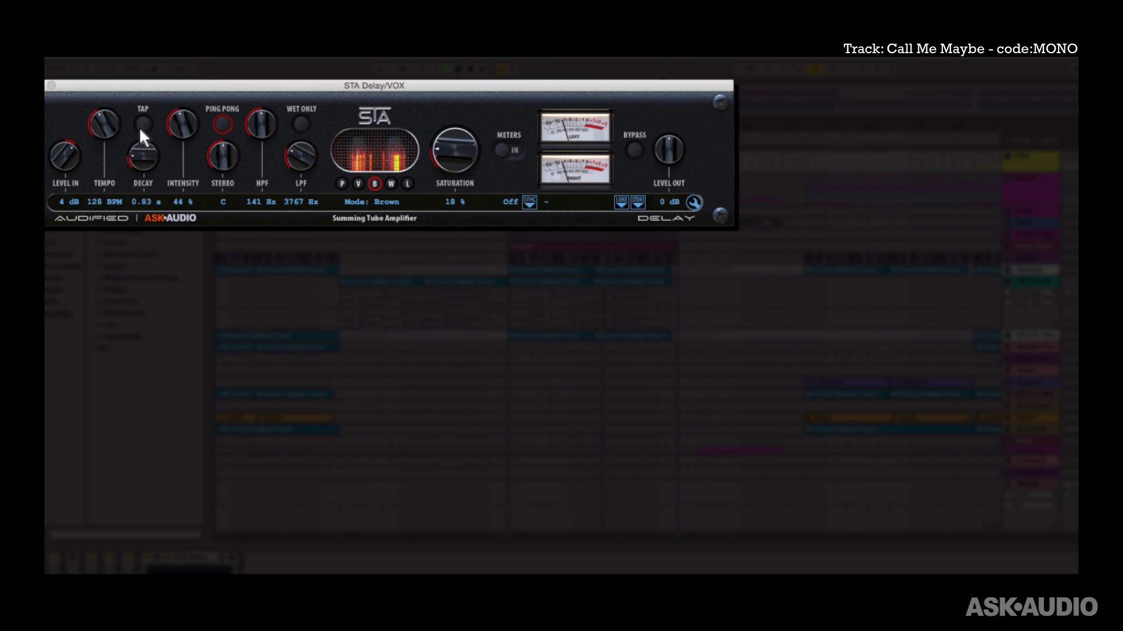
left_click_drag(139, 128, 139, 102)
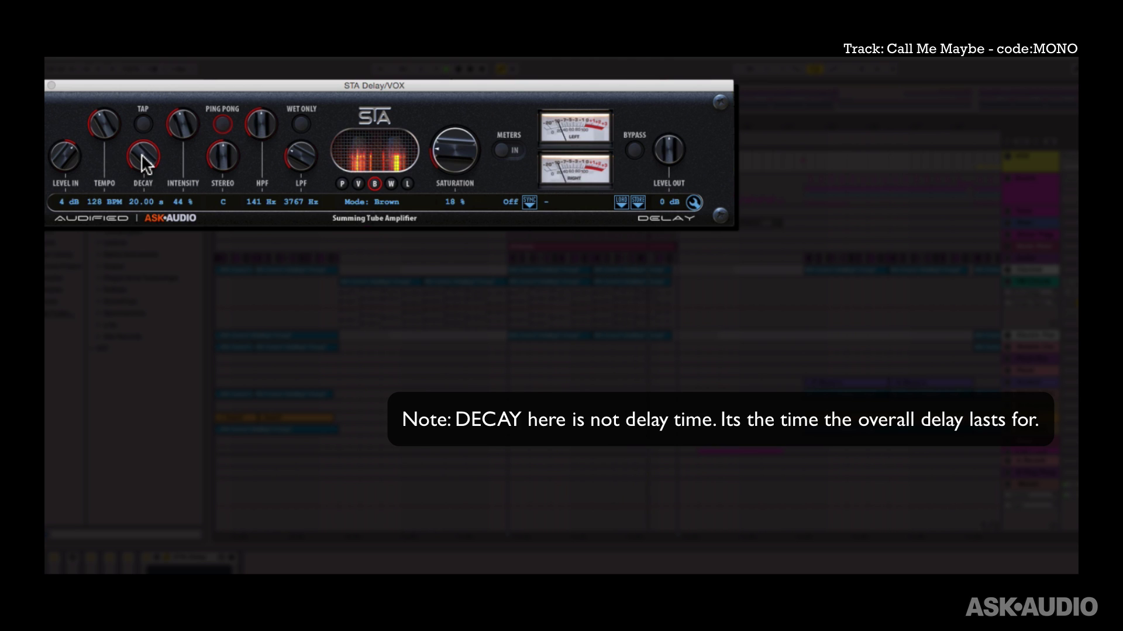
left_click_drag(139, 186, 152, 233)
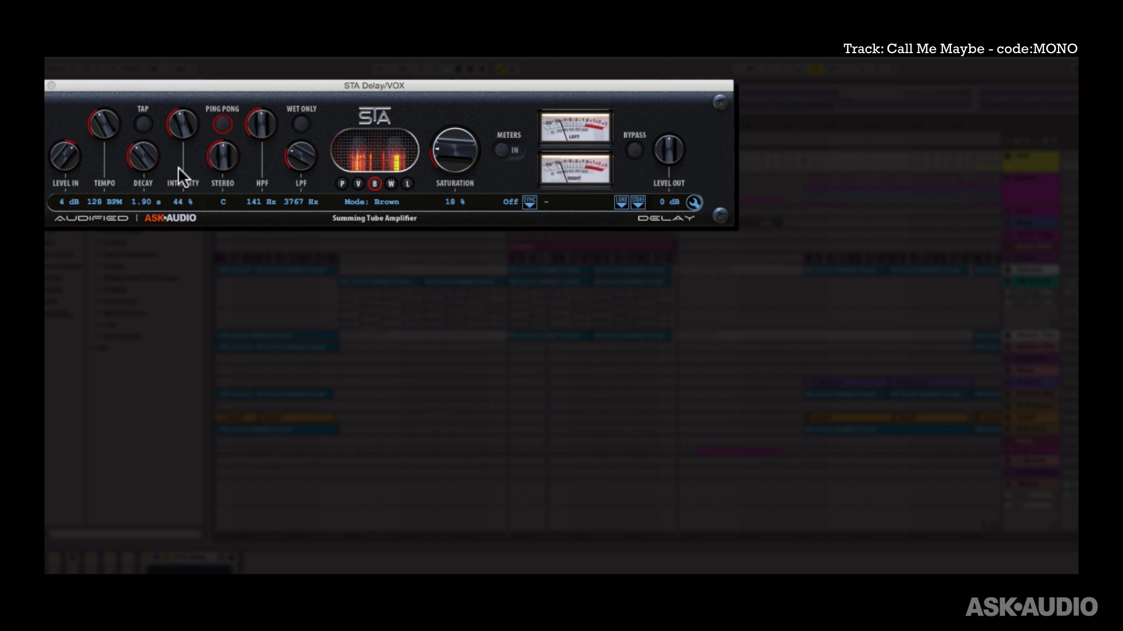
left_click_drag(181, 119, 184, 210)
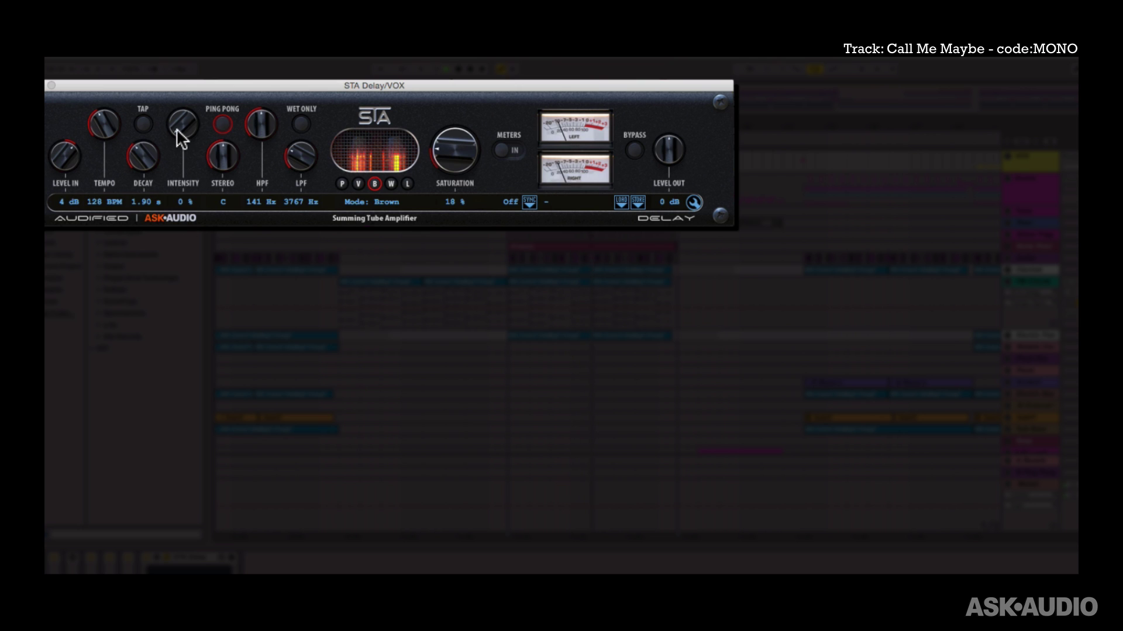
left_click_drag(179, 91, 183, 76)
left_click_drag(181, 117, 183, 63)
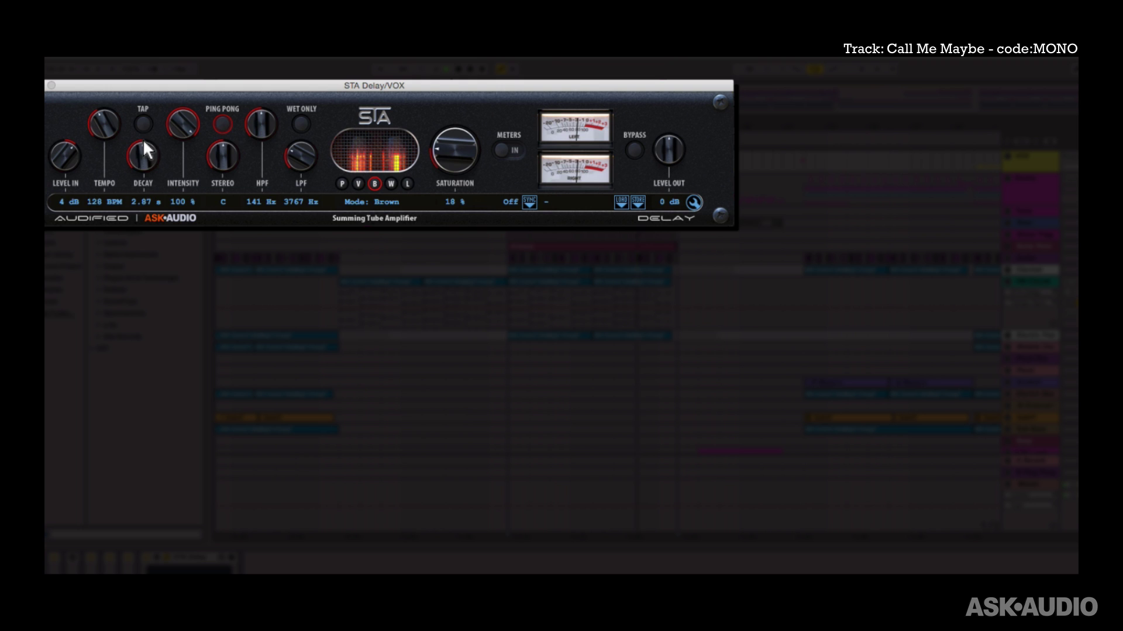
left_click_drag(145, 120, 183, 231)
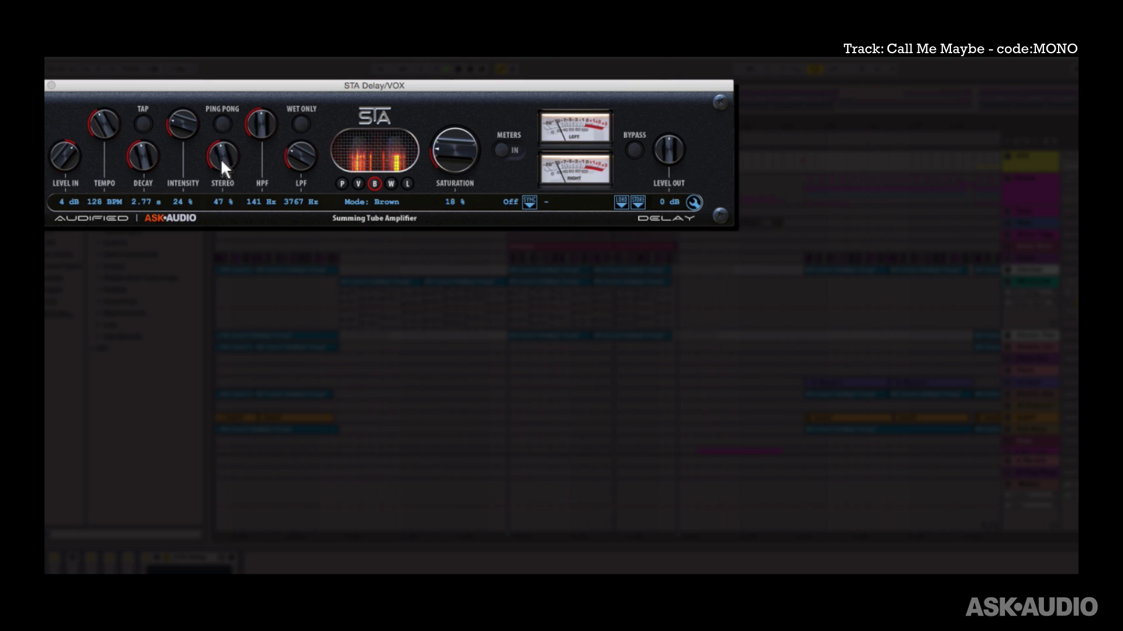
left_click_drag(221, 181, 219, 226)
mouse_move(221, 155)
left_mouse_down()
mouse_move(223, 82)
mouse_move(238, 152)
left_mouse_up()
mouse_move(230, 162)
left_mouse_down()
mouse_move(231, 131)
mouse_move(240, 300)
mouse_move(223, 156)
left_mouse_up()
left_click(222, 124)
left_click_drag(223, 203, 231, 247)
left_click_drag(220, 159, 228, 57)
left_click_drag(231, 161, 223, 293)
left_click_drag(213, 151, 226, 92)
left_click(220, 123)
mouse_move(223, 165)
left_mouse_down()
mouse_move(230, 230)
mouse_move(238, 90)
mouse_move(233, 148)
left_mouse_up()
left_click(223, 124)
double_click(222, 156)
Sweep the high-pass and low-pass cutoffs through their ranges
left_click_drag(261, 125, 268, 212)
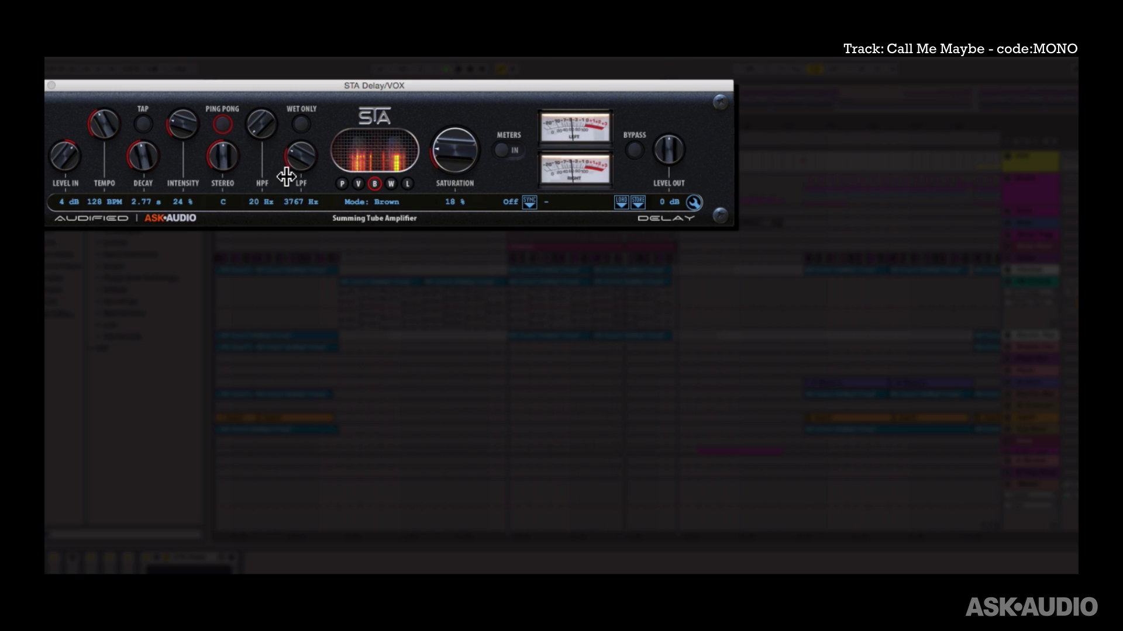
left_click_drag(300, 161, 286, 63)
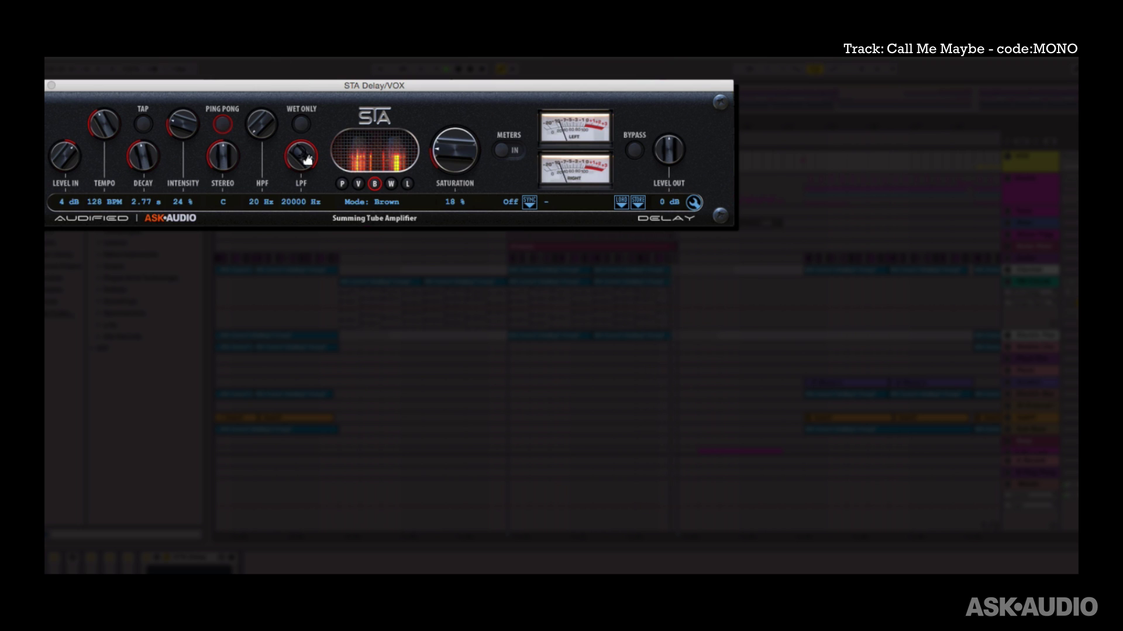
left_click_drag(259, 135, 257, 60)
left_click_drag(266, 125, 269, 231)
mouse_move(300, 155)
left_mouse_down()
mouse_move(308, 192)
mouse_move(295, 237)
mouse_move(301, 159)
left_mouse_up()
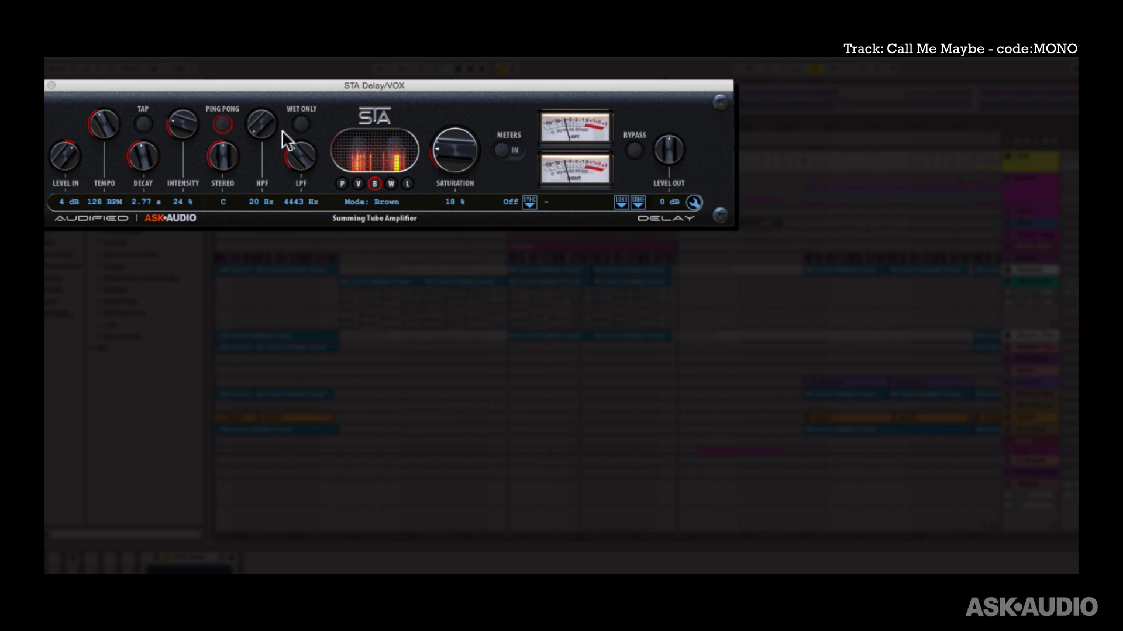
With Wet Only on, settle the high-pass at 74 Hz and the low-pass at 10345 Hz
left_click(301, 124)
left_click_drag(302, 154, 290, 82)
left_click_drag(272, 123, 258, 68)
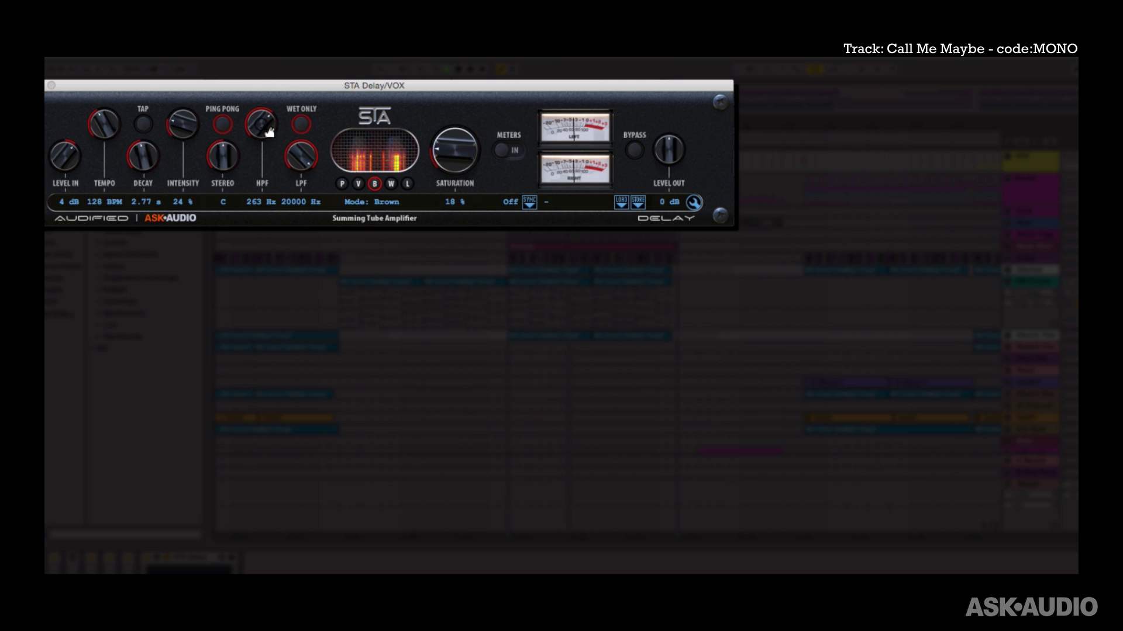
left_click_drag(264, 126, 262, 234)
left_click_drag(300, 162, 304, 242)
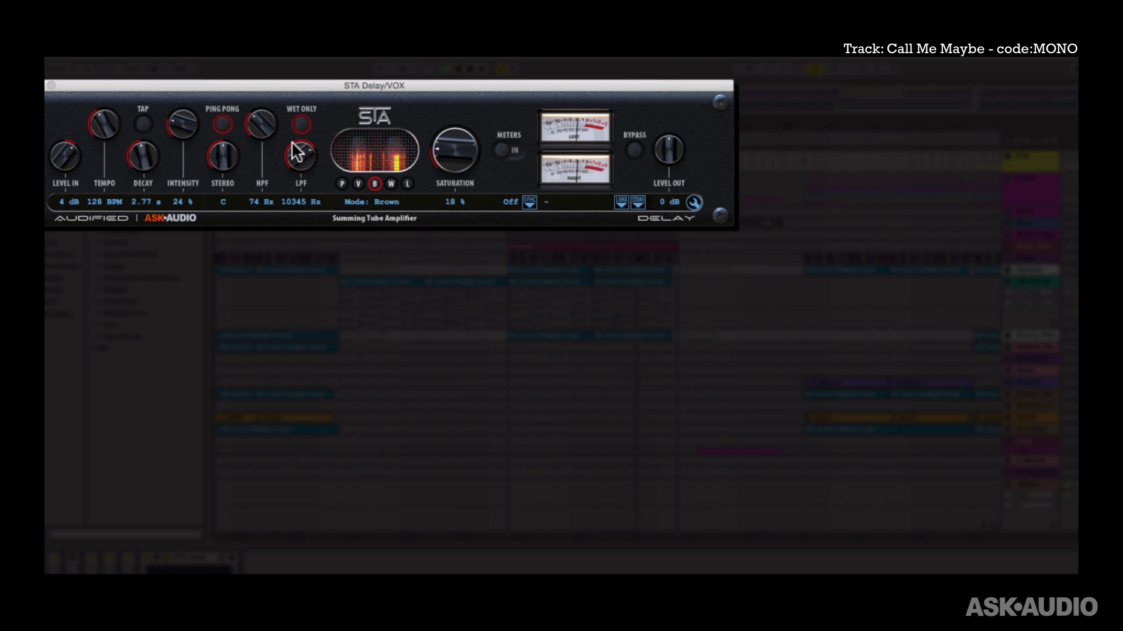
Try Presence mode, open the filters fully to 20 Hz and 20000 Hz, and nudge input up
left_click(342, 183)
left_click_drag(455, 138, 417, 60)
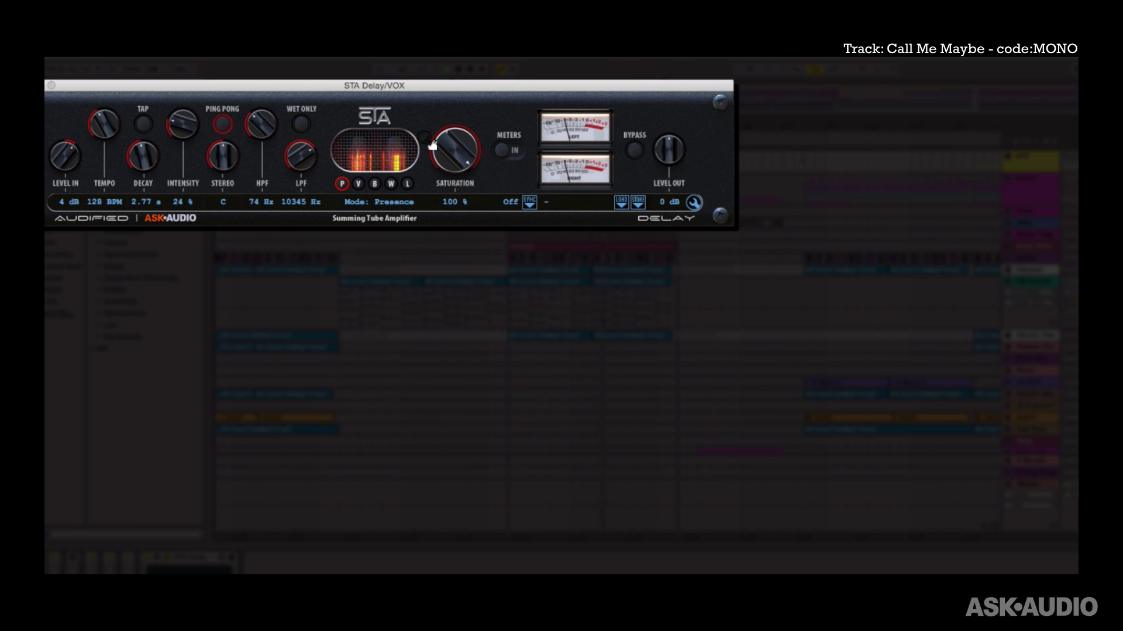
left_click_drag(299, 138, 292, 89)
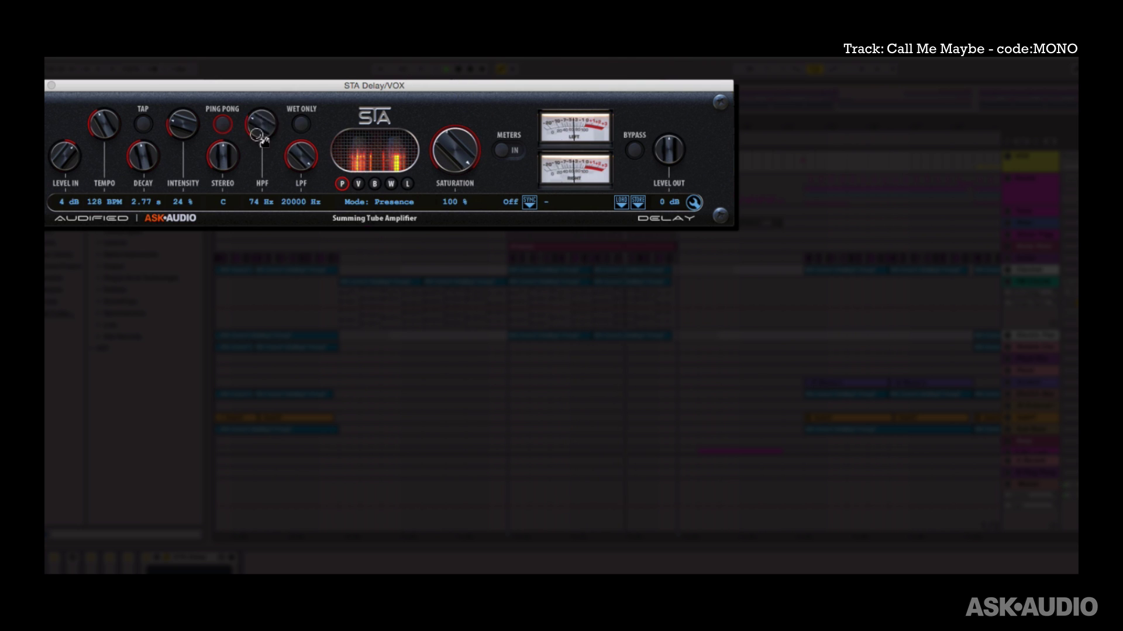
left_click_drag(262, 123, 269, 190)
left_click_drag(65, 157, 65, 145)
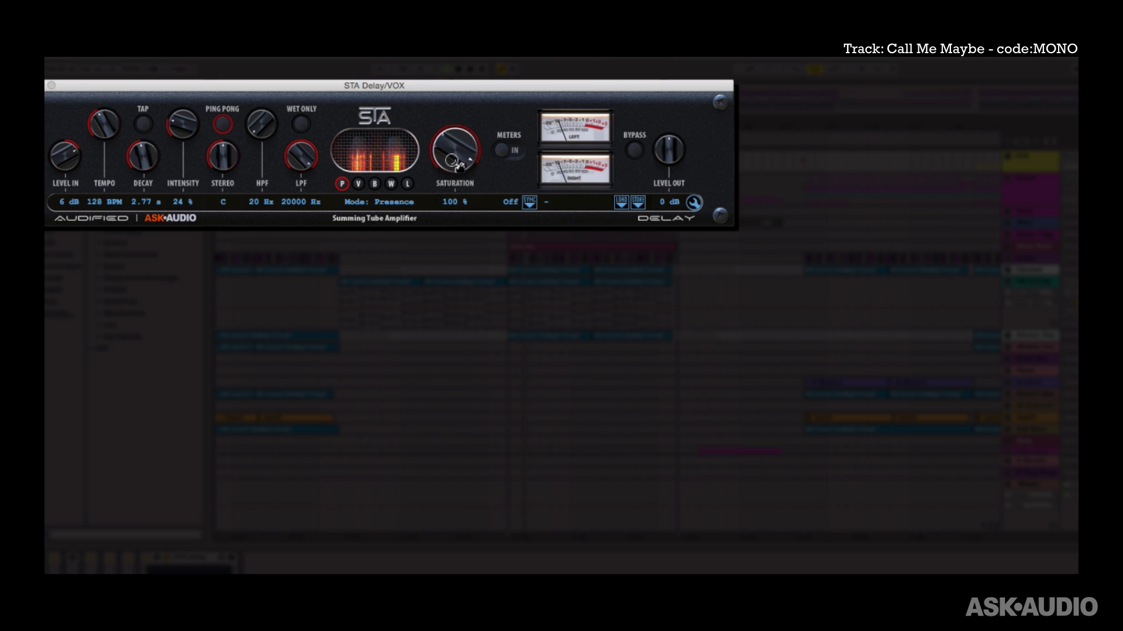
Audition Vintage, Brown and White modes at various saturation amounts, ending at 38 %
left_click_drag(453, 161, 422, 246)
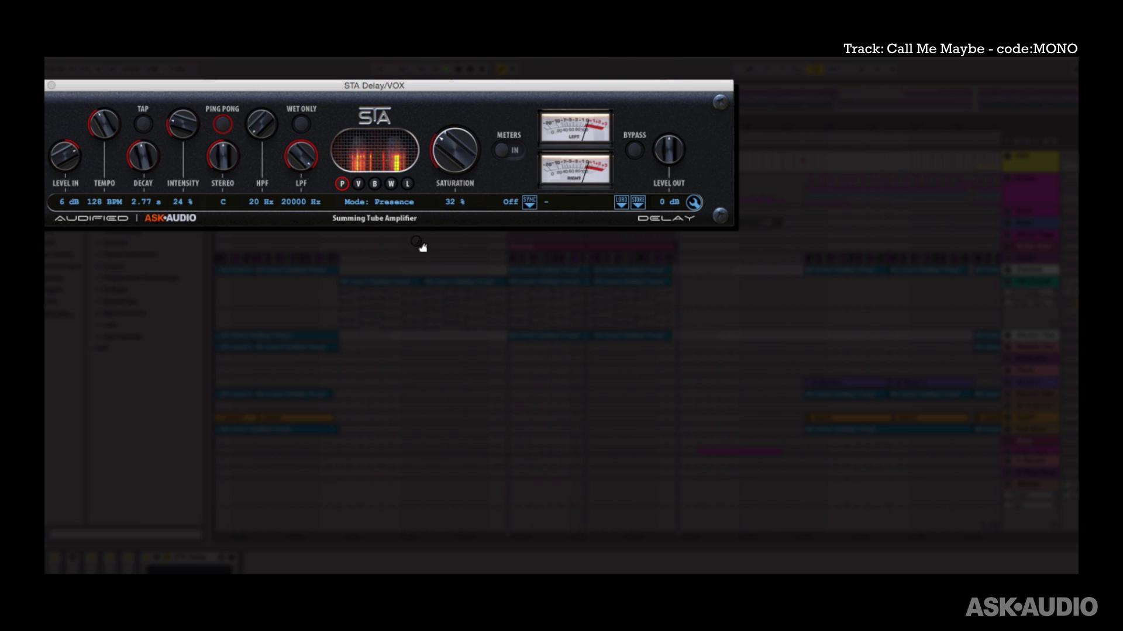
left_click(358, 184)
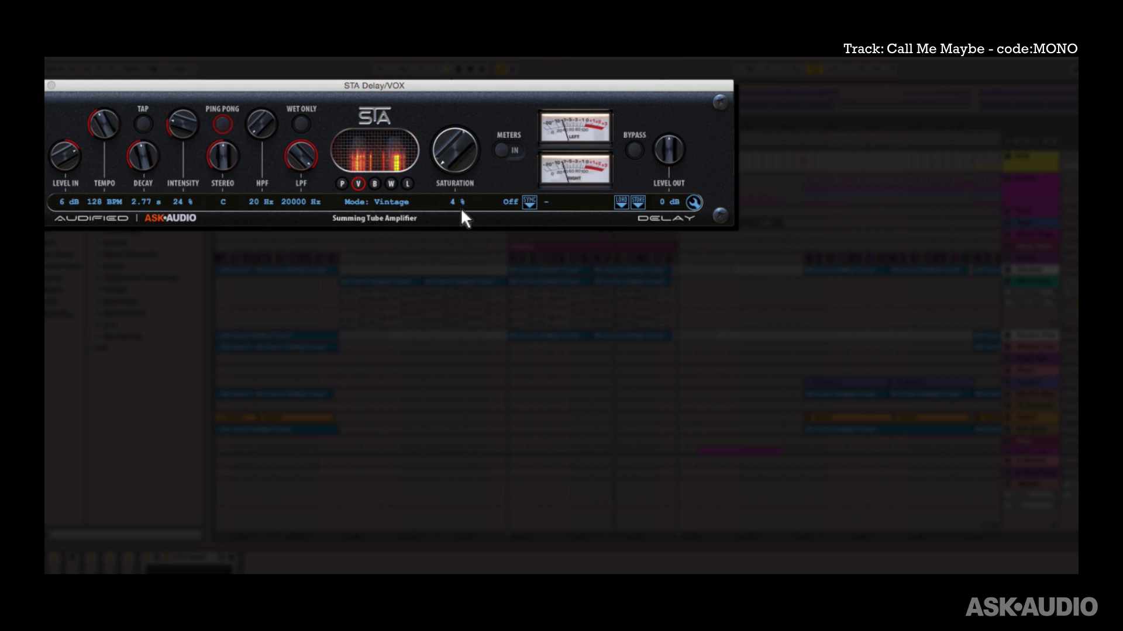
left_click_drag(464, 218, 421, 291)
left_click(375, 184)
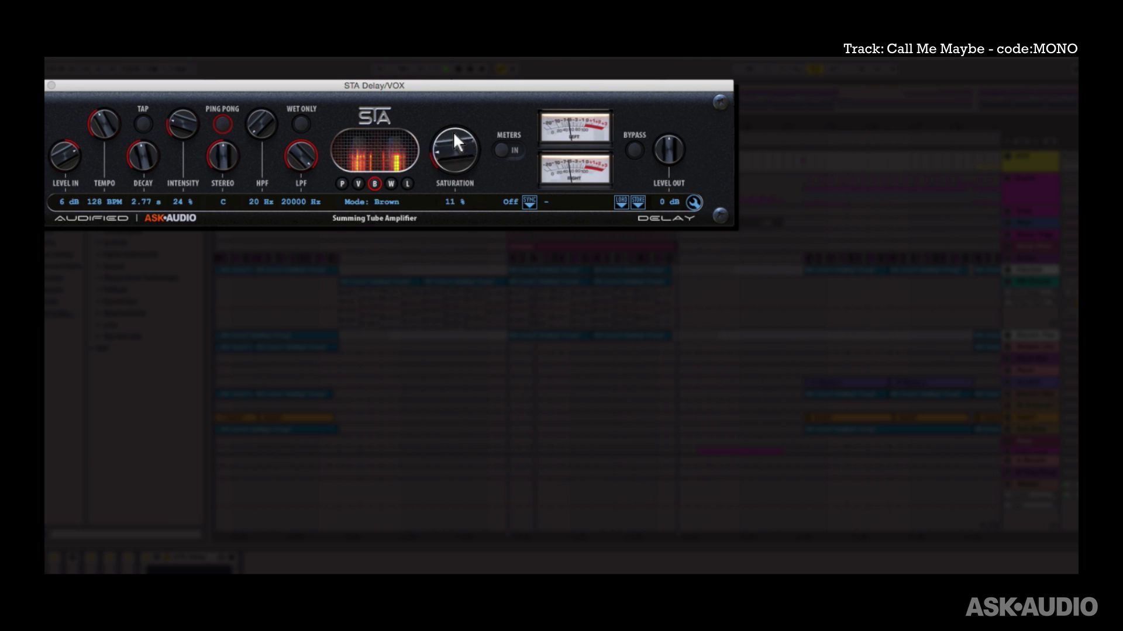
left_click_drag(453, 136, 420, 257)
left_click(391, 183)
left_click_drag(439, 169, 400, 57)
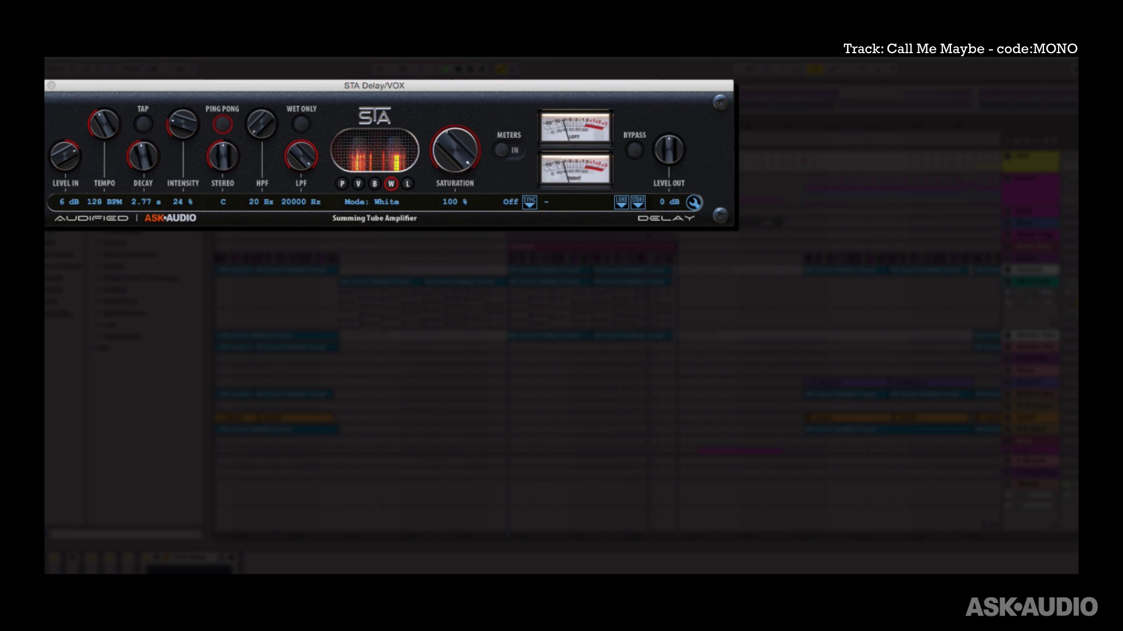
mouse_move(460, 124)
left_mouse_down()
mouse_move(463, 171)
mouse_move(457, 76)
mouse_move(454, 126)
left_mouse_up()
Drop LoFi saturation to 20 %, then switch to Vintage at 48 % saturation
left_click(408, 183)
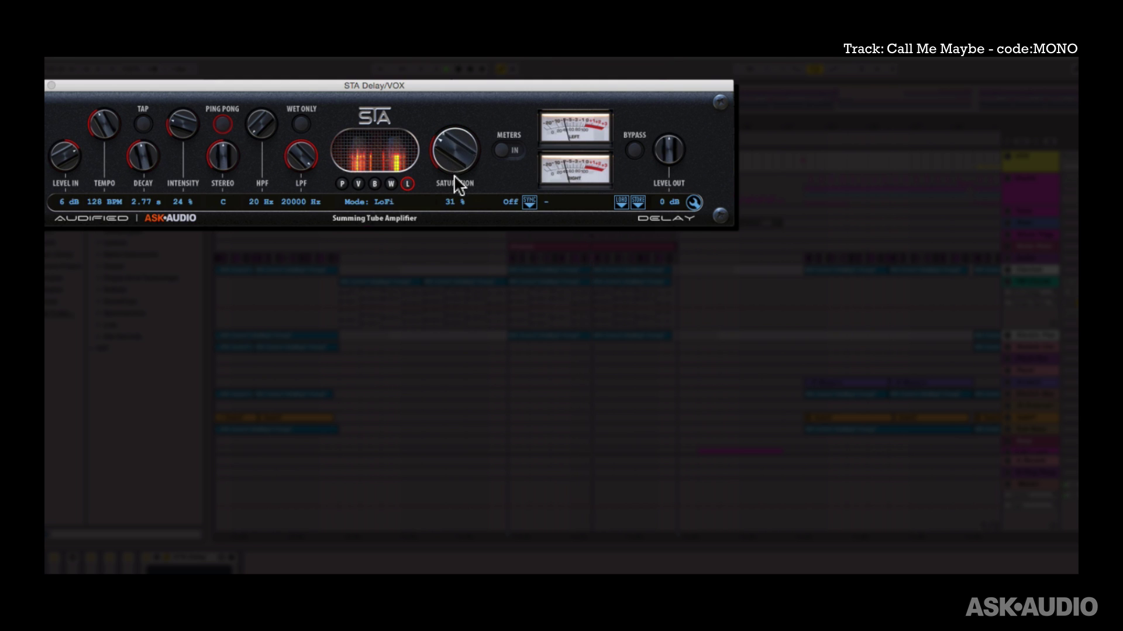
left_click_drag(454, 174, 432, 189)
left_click(358, 184)
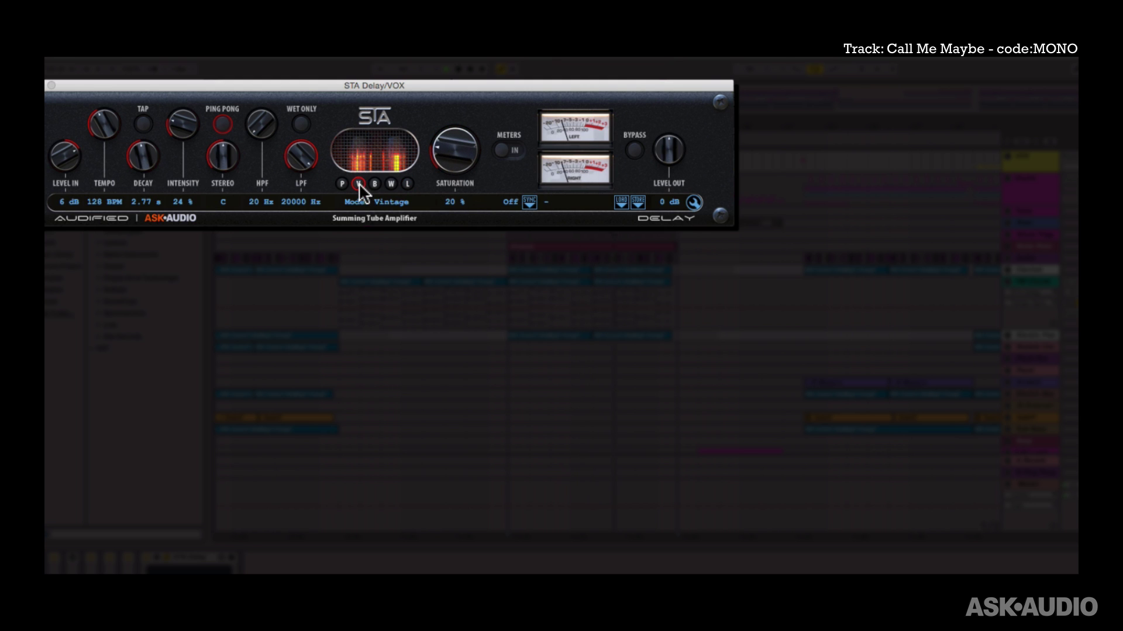
left_click_drag(454, 146, 457, 117)
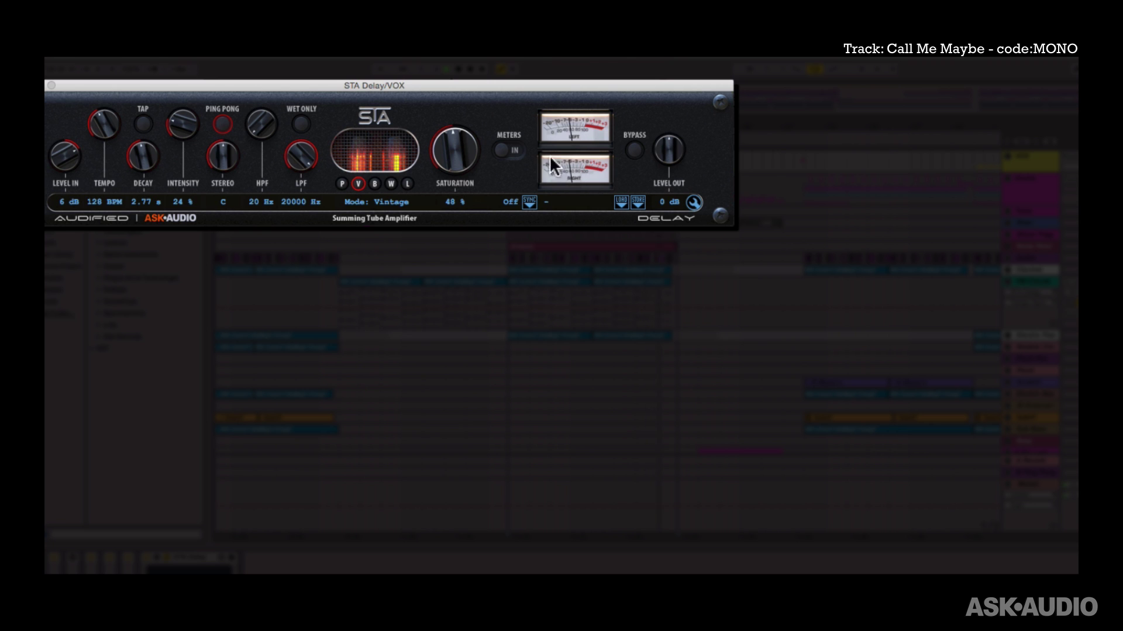
Meter the output, compare bypass on and off, and lower output to -12 dB
left_click(503, 149)
left_click(634, 151)
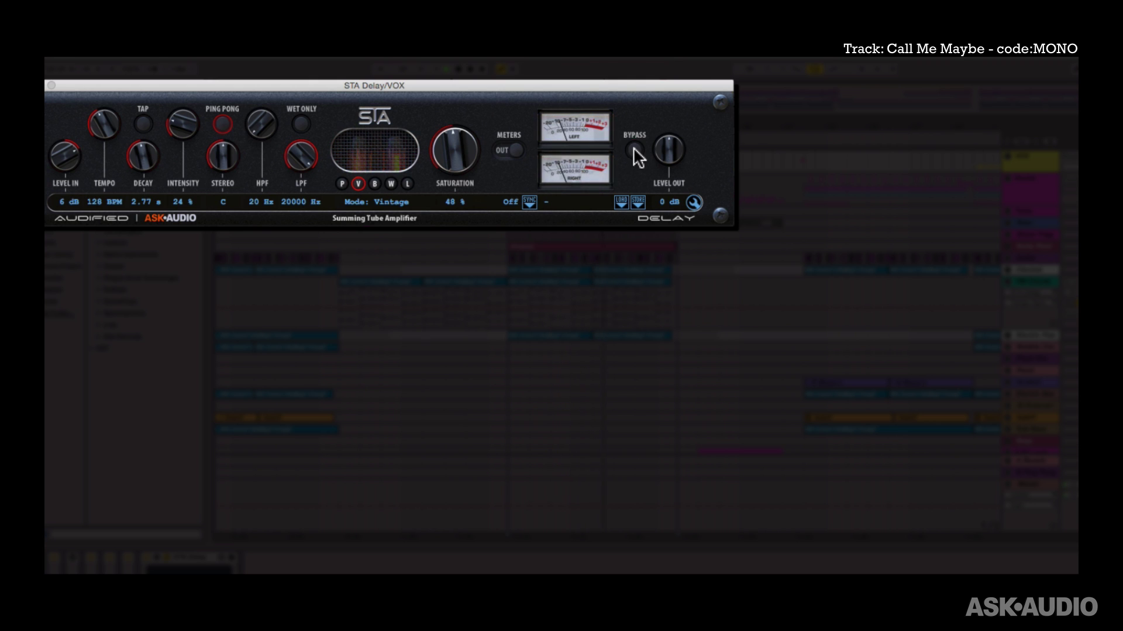
left_click(634, 150)
left_click_drag(667, 149, 670, 219)
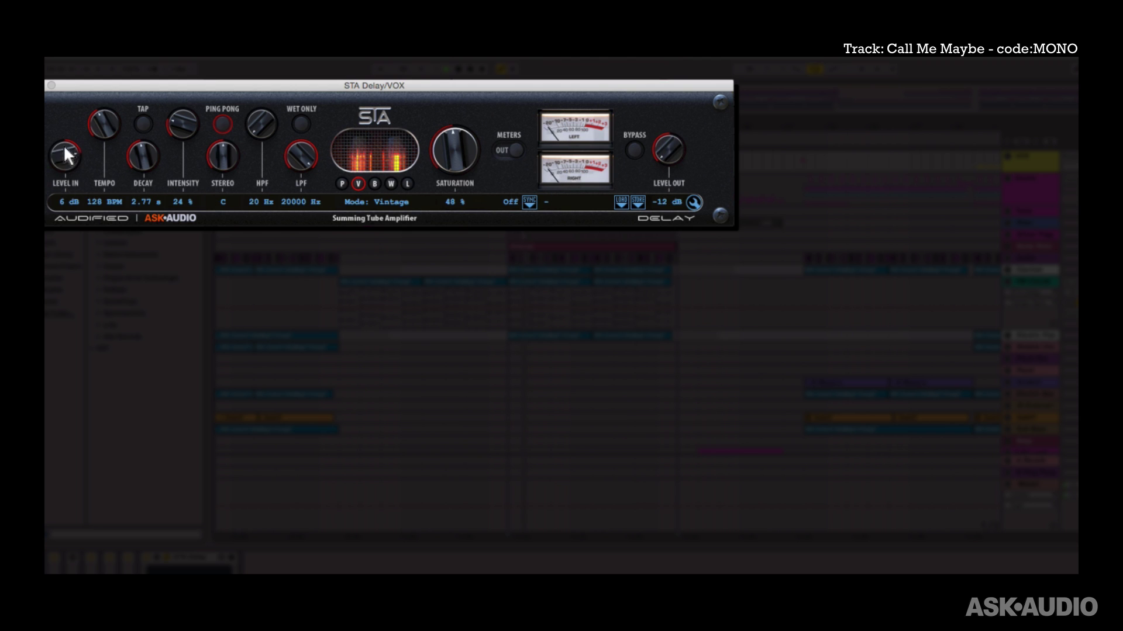
Raise input to 12 dB, try White mode, and finish in LoFi at 43 % saturation
left_click_drag(63, 145, 64, 123)
left_click_drag(447, 142, 450, 65)
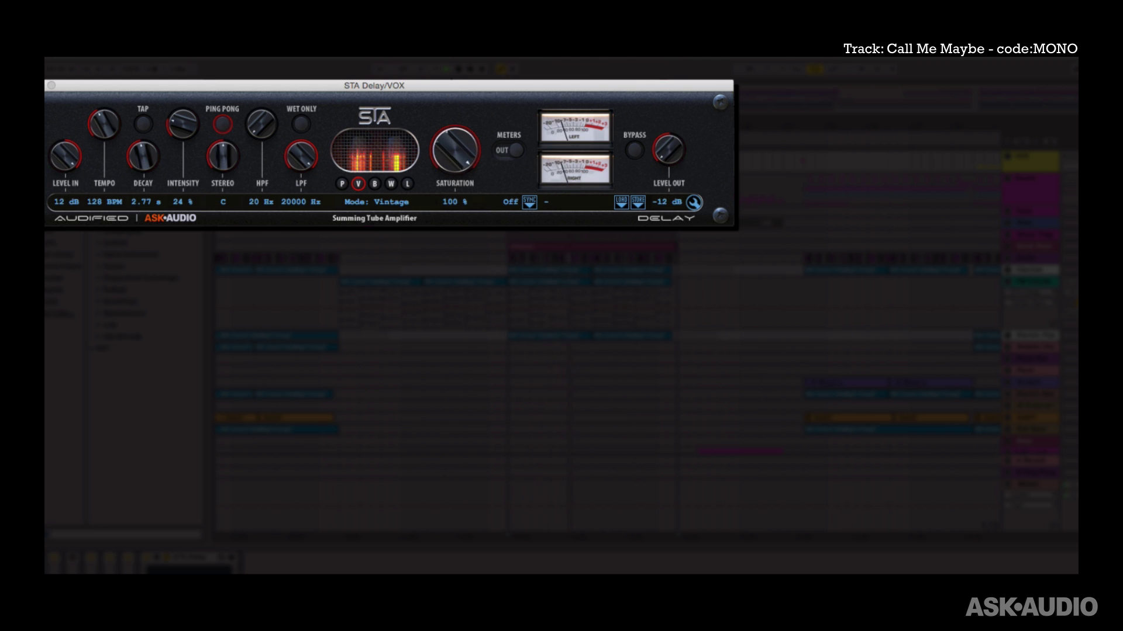
left_click(391, 184)
left_click_drag(457, 157, 601, 186)
left_click(407, 185)
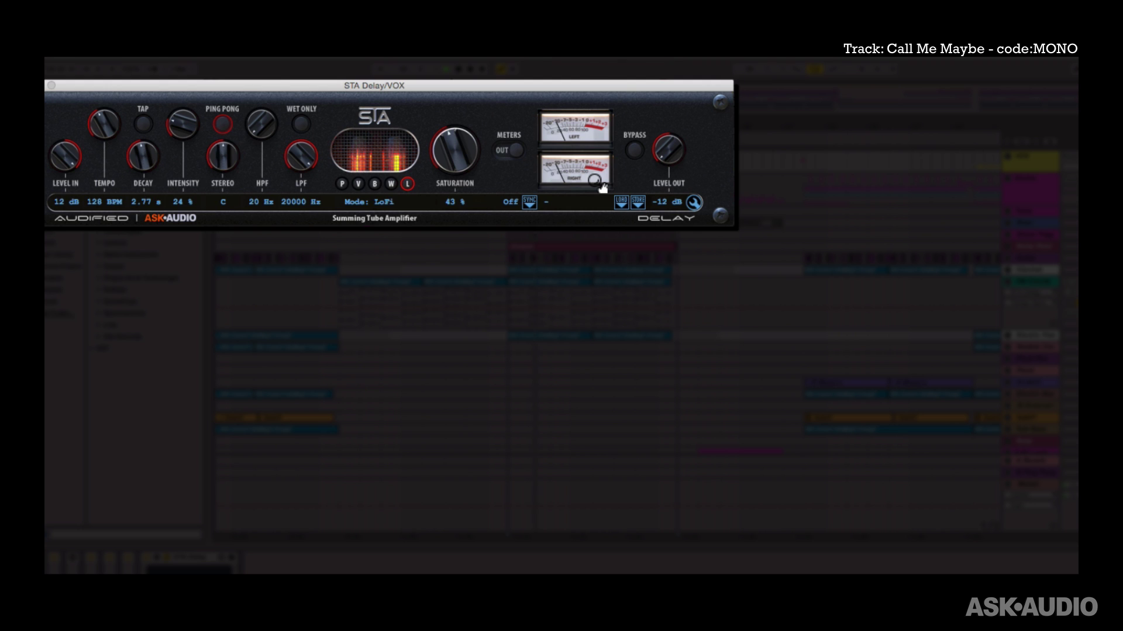
Audition the Analay, Clear Ponk, Ice, Stemolo and Tronicall presets
left_click(629, 207)
left_click(626, 221)
left_click(620, 199)
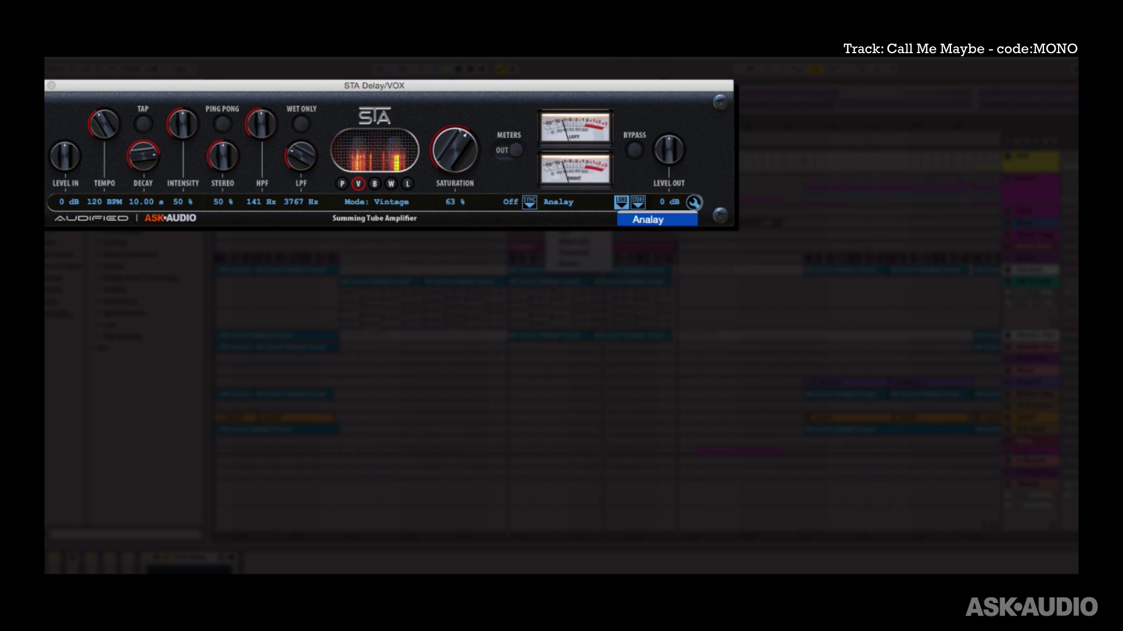
left_click(621, 205)
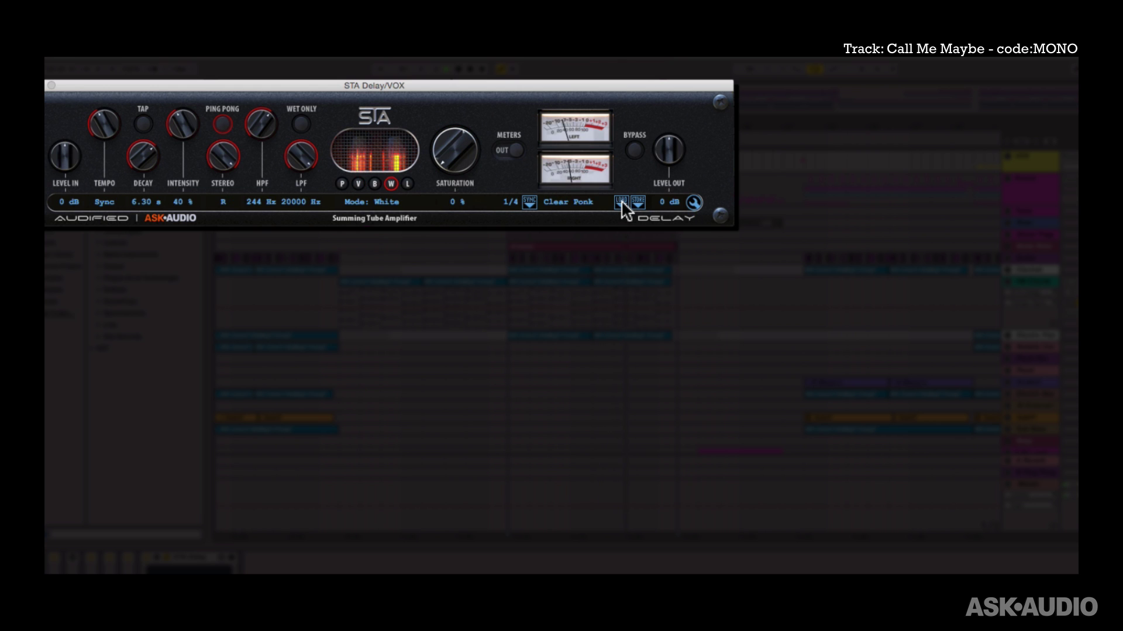
left_click(621, 202)
left_click(557, 231)
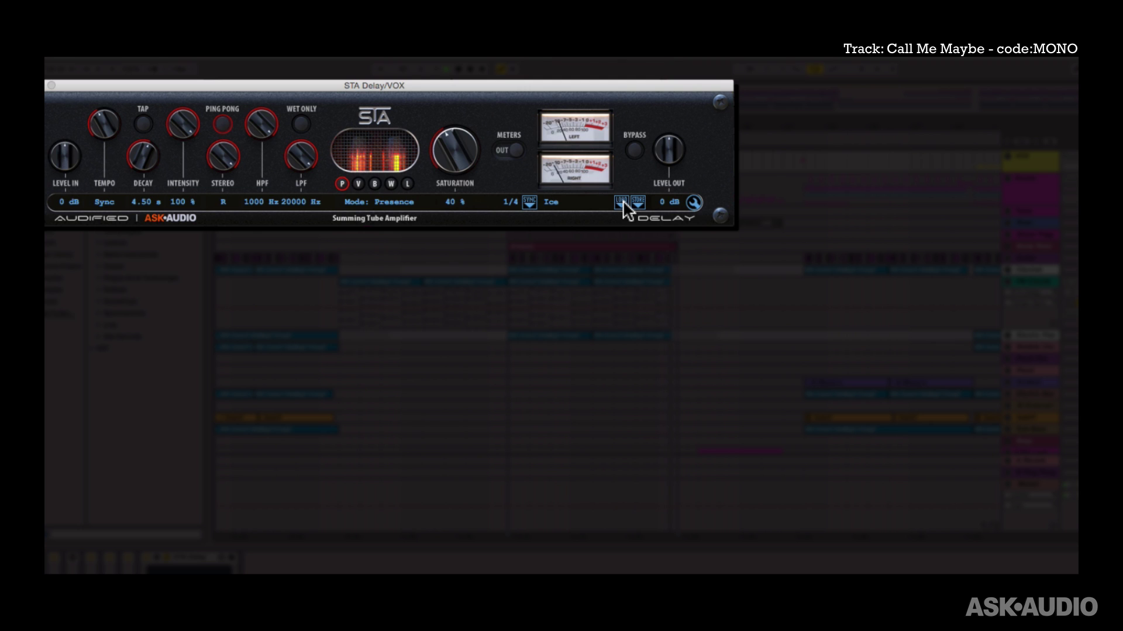
left_click(623, 200)
left_click(560, 240)
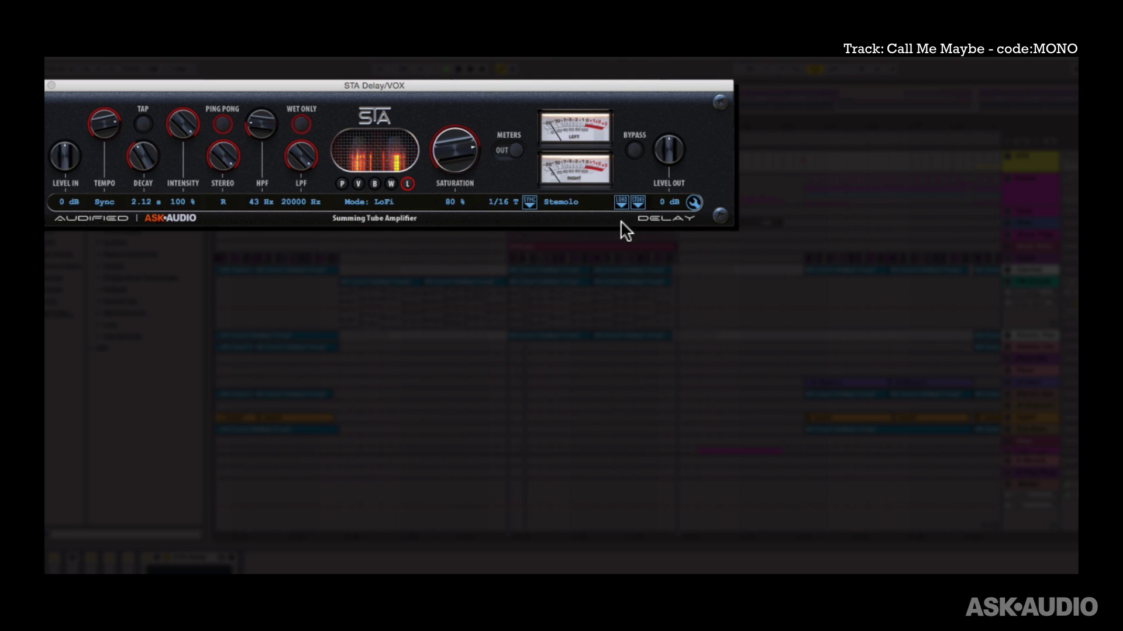
left_click(623, 201)
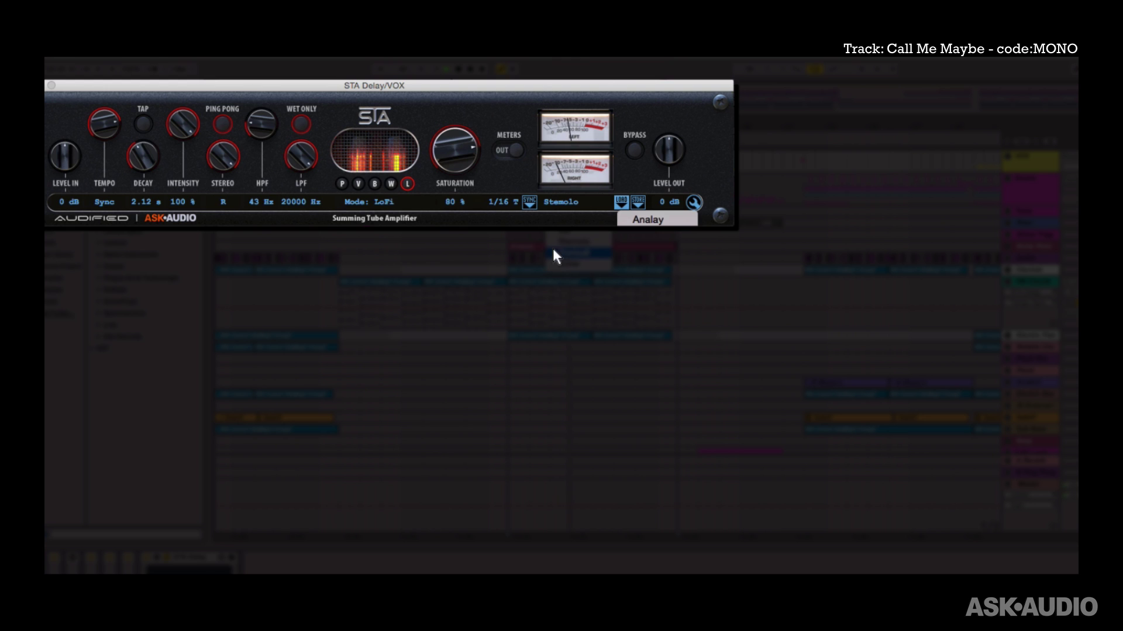
left_click(554, 253)
Load the Xciter preset, then dismiss the Store options without saving
left_click(621, 201)
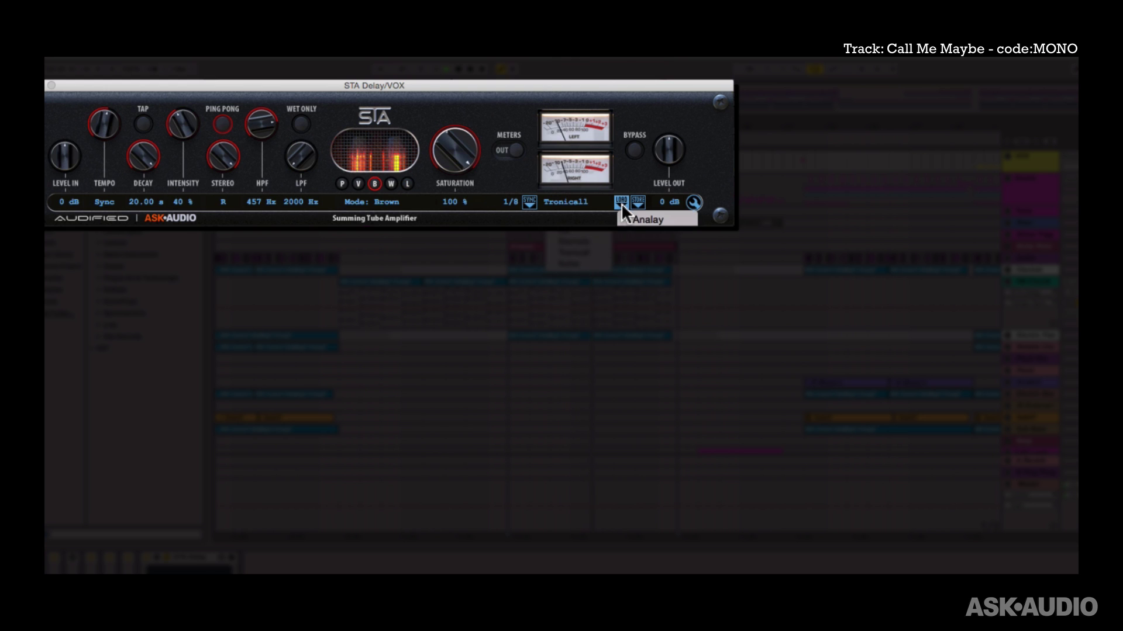
left_click(563, 261)
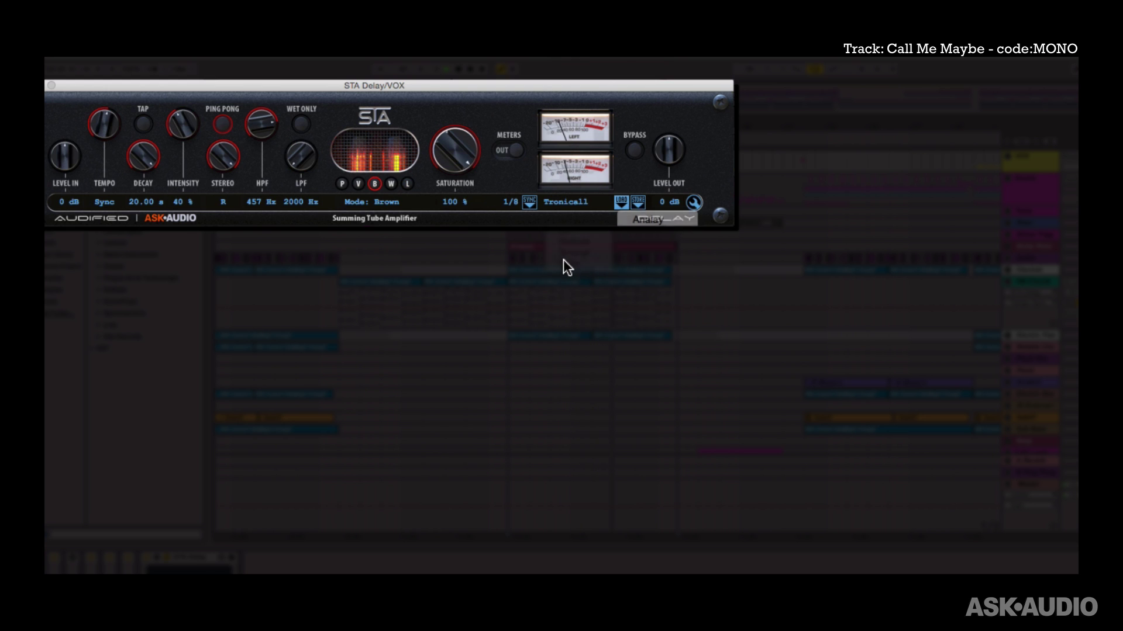
left_click(638, 202)
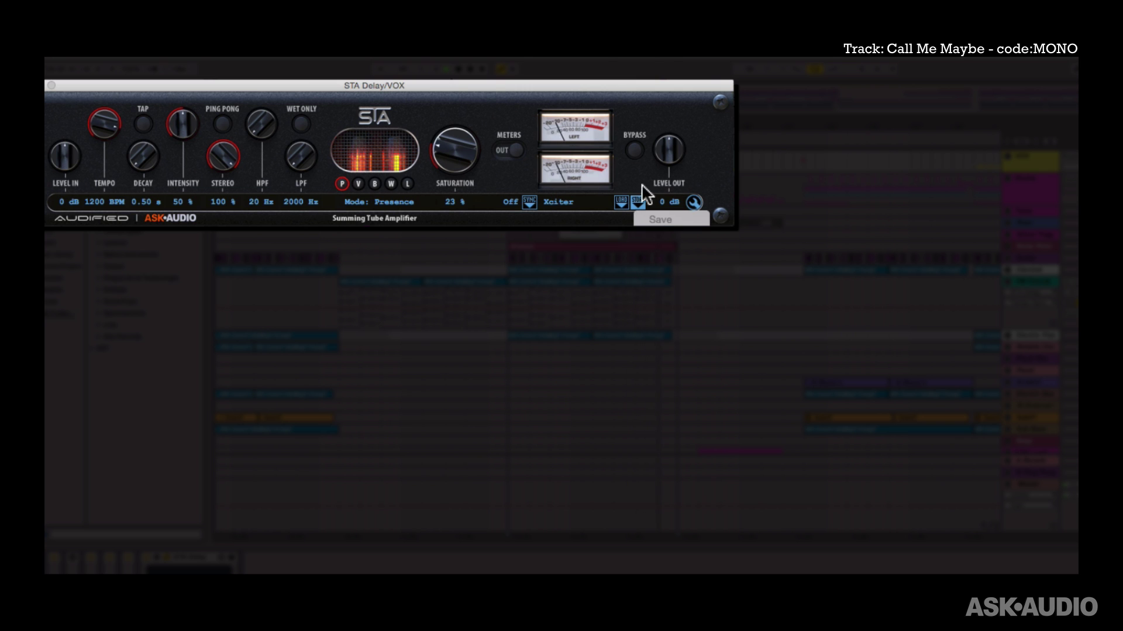
left_click(640, 166)
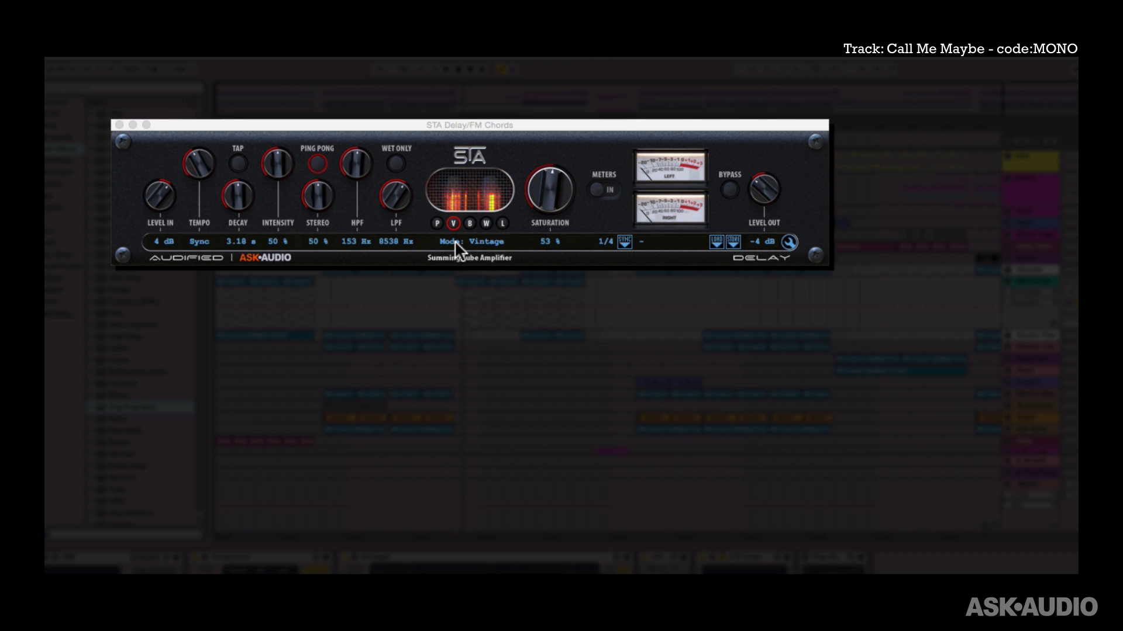
Compare the FM Chords delay bypassed, then set saturation 37 %, HPF 61 Hz, LPF 5692 Hz
left_click(727, 186)
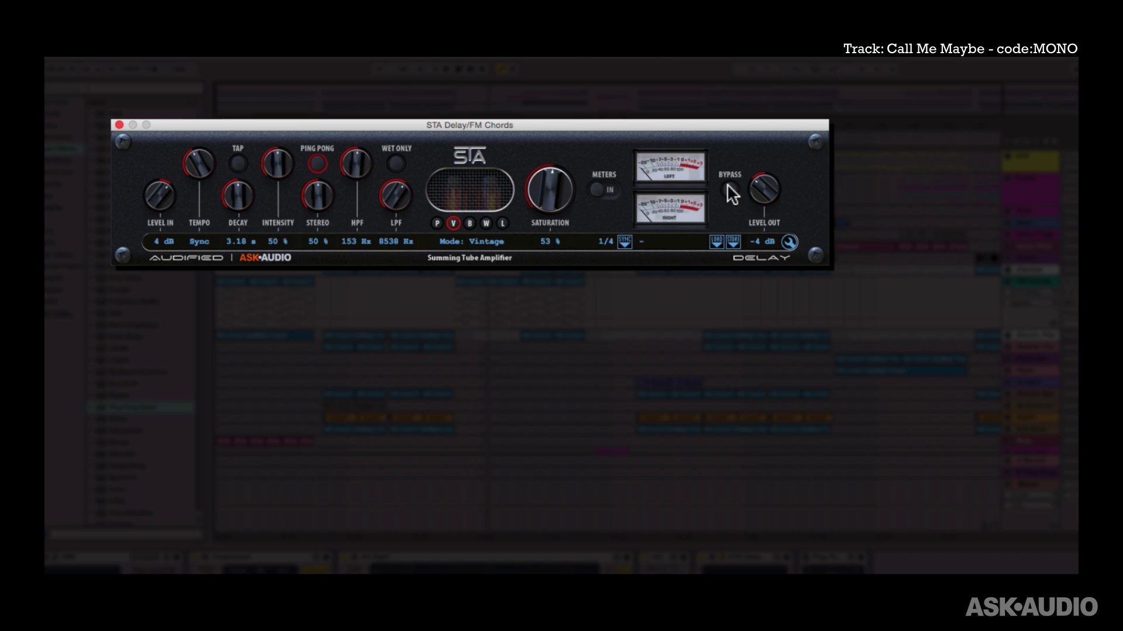
left_click(727, 185)
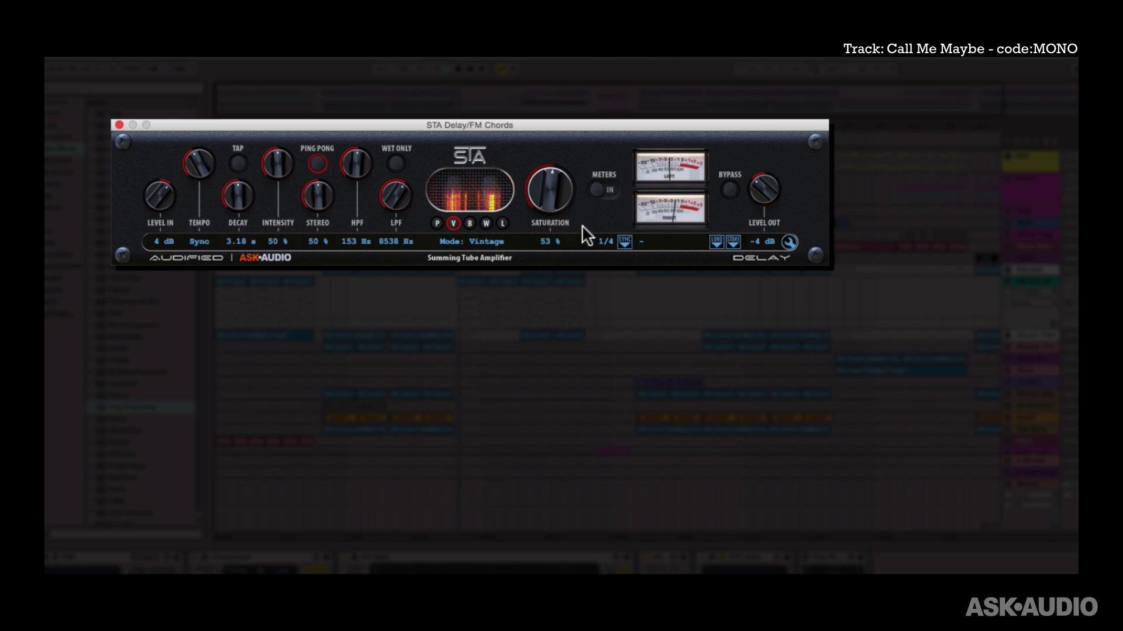
left_click_drag(552, 190, 542, 265)
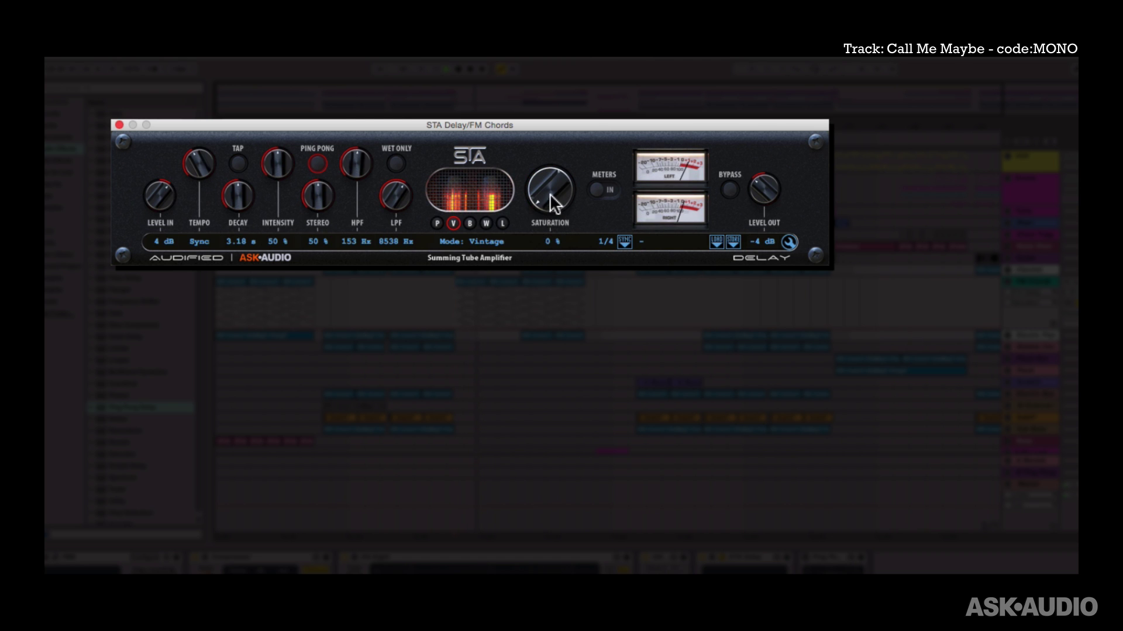
left_click_drag(549, 194, 549, 155)
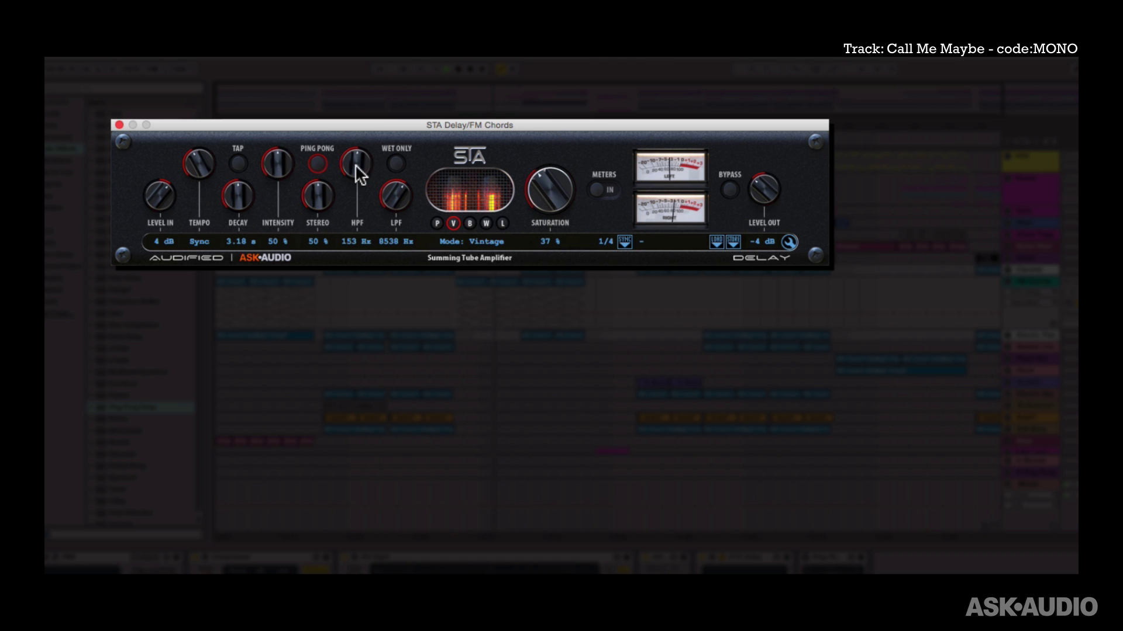
left_click_drag(355, 163, 433, 287)
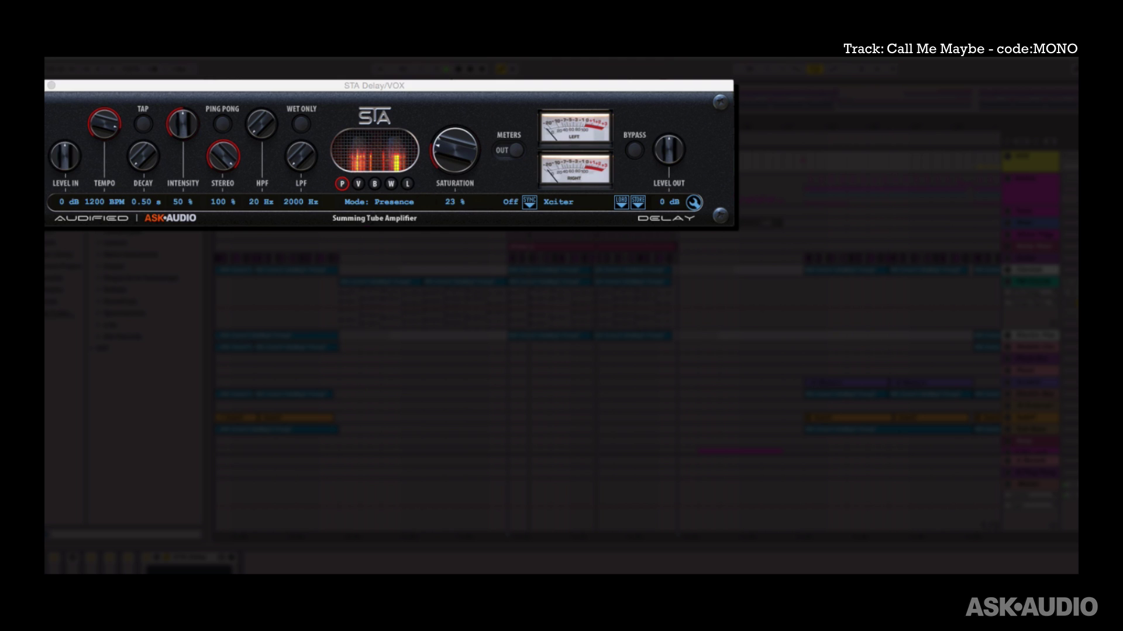
Set input to 7 dB, sync to 1/4 notes, decay 1.91 s and intensity 57 %
left_click_drag(67, 156, 65, 114)
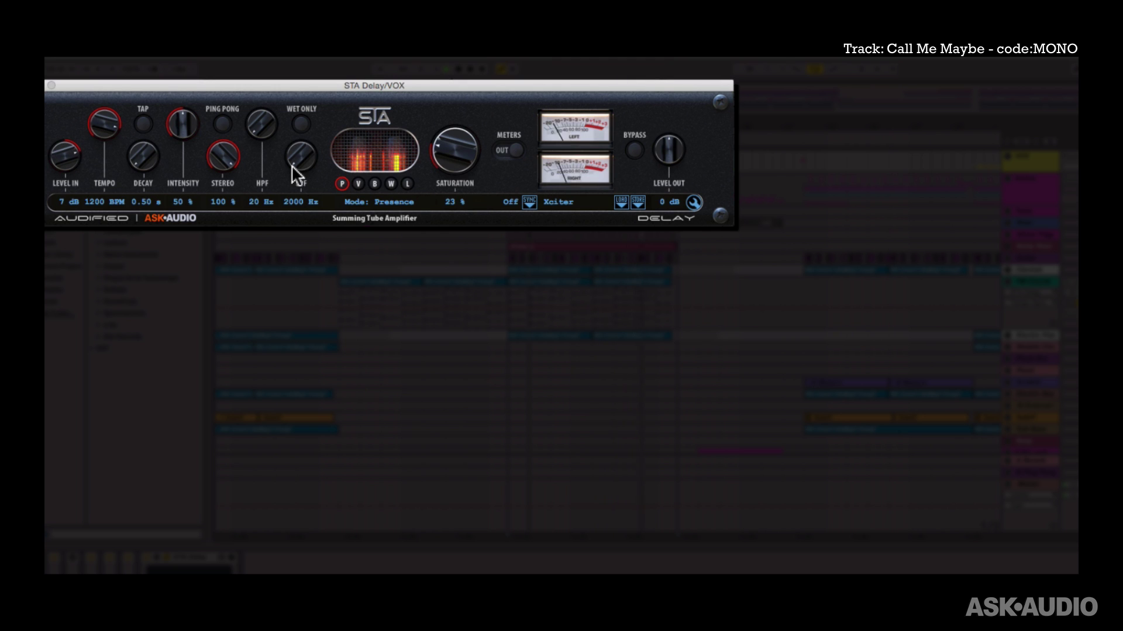
left_click(526, 199)
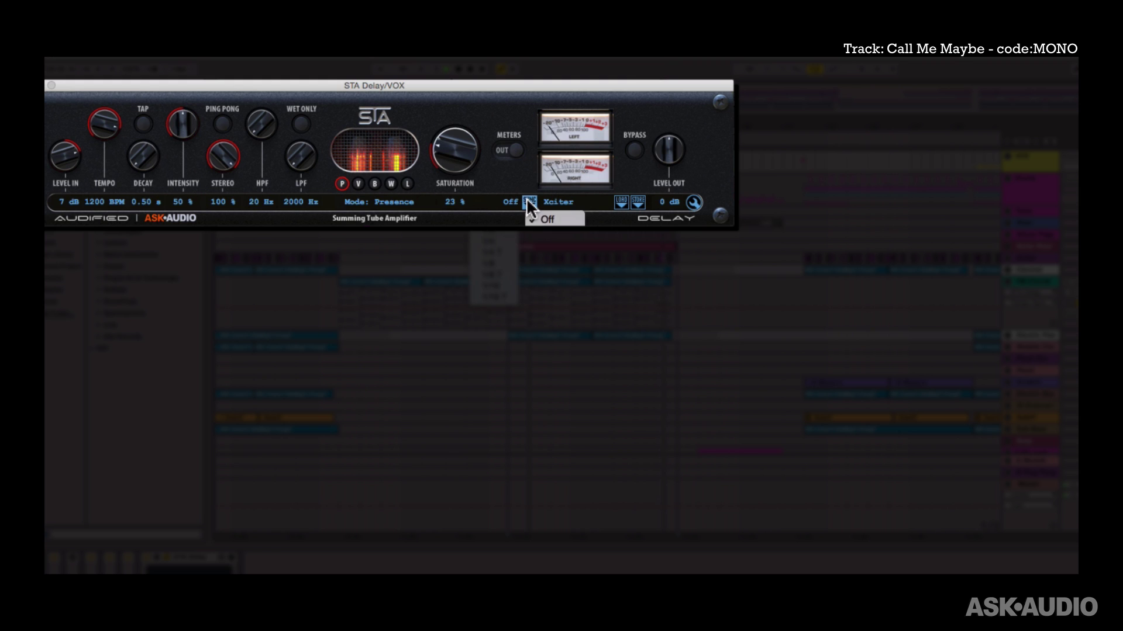
left_click(486, 235)
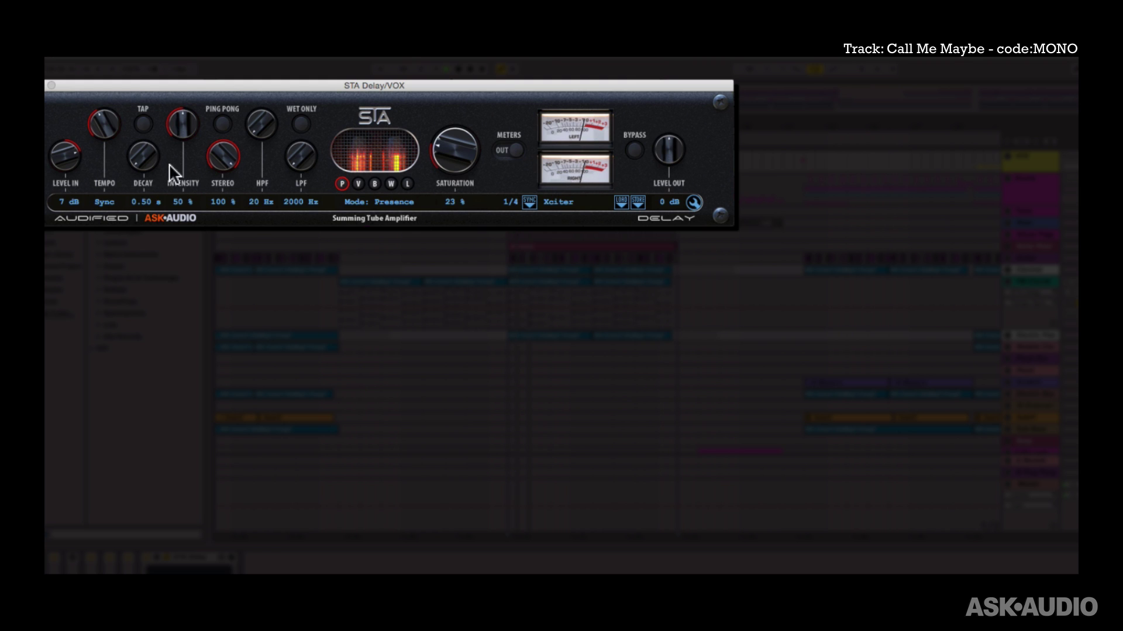
left_click_drag(140, 159, 183, 117)
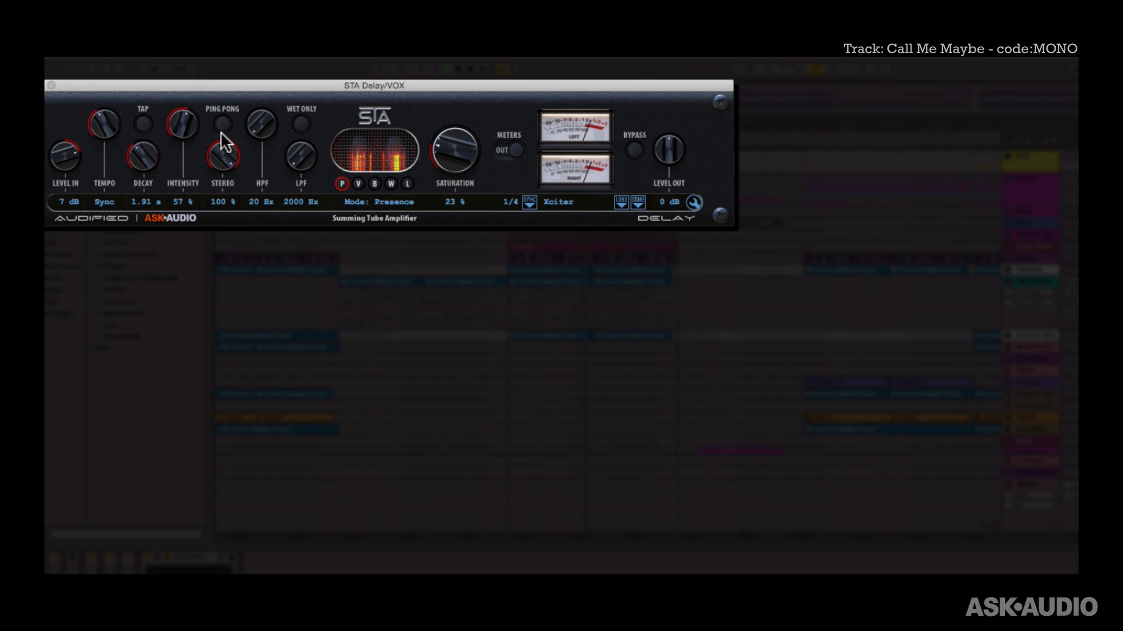